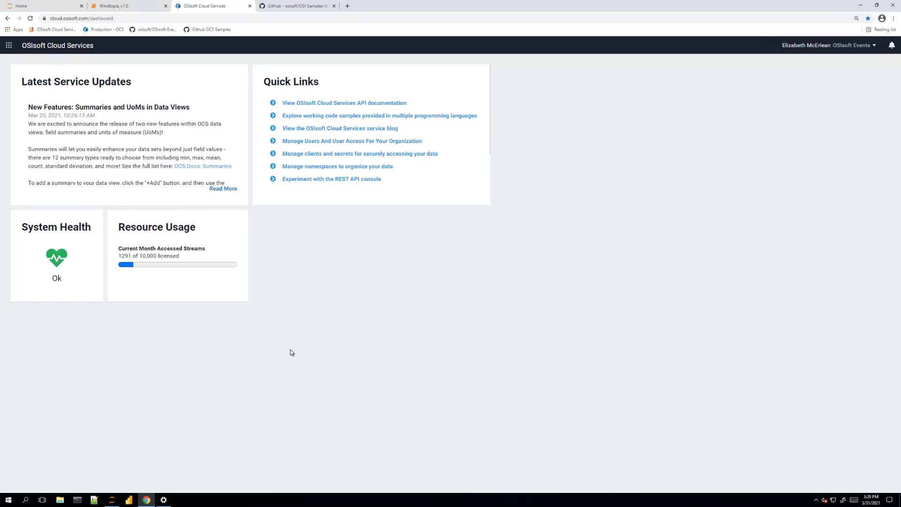
- Open the Asset Explorer full screen and view the metadata and properties of wind turbine asset GE04
key(F11)
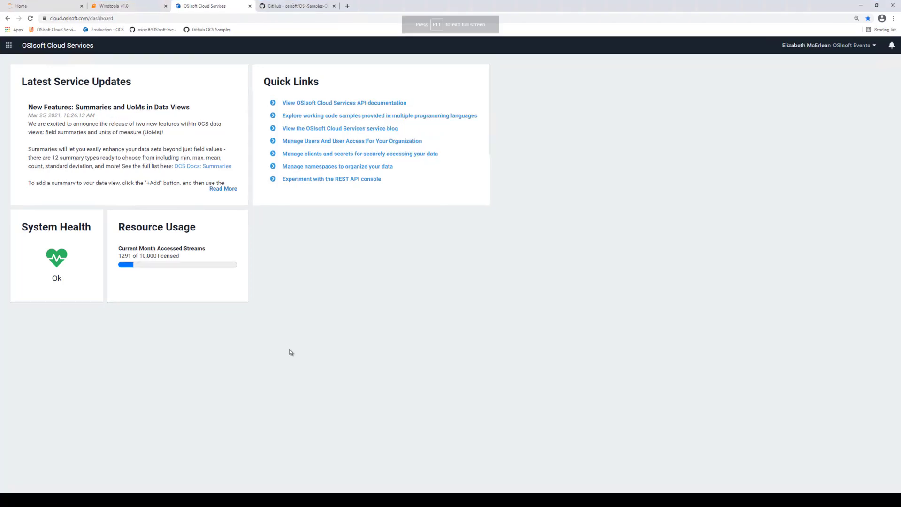
click(12, 11)
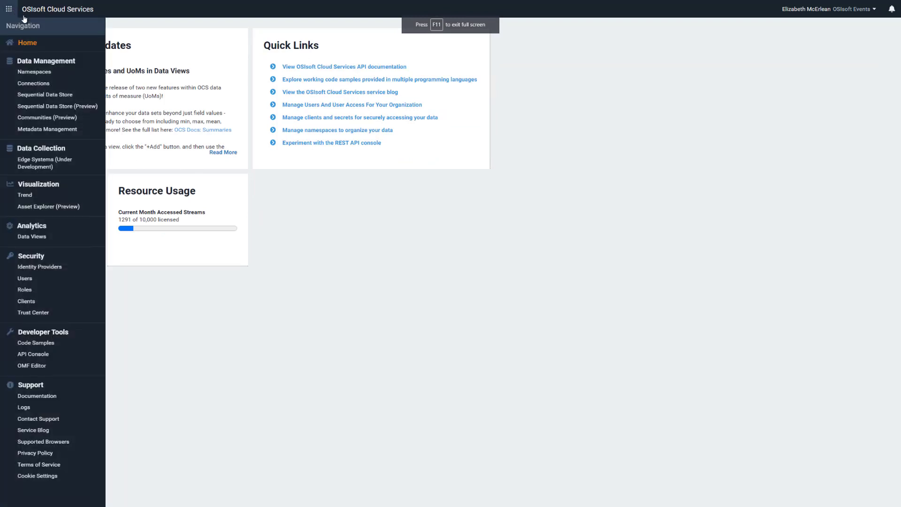
click(54, 206)
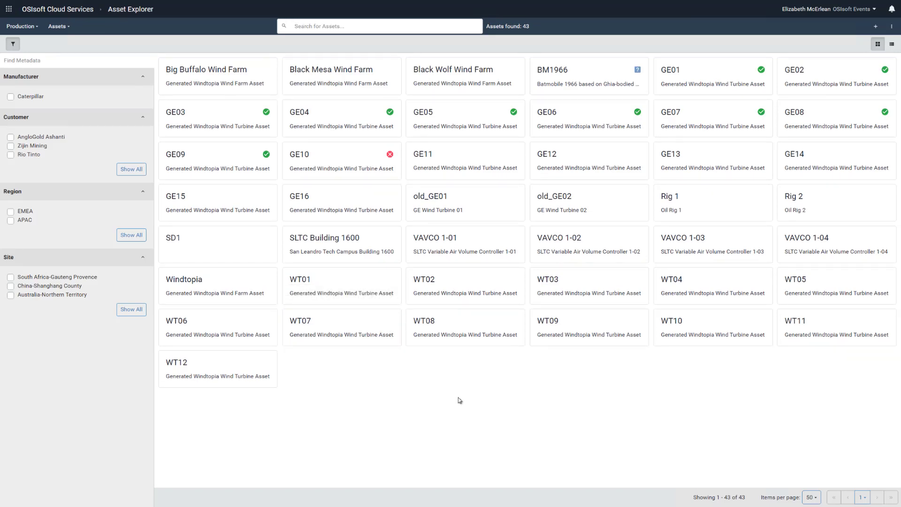
click(339, 115)
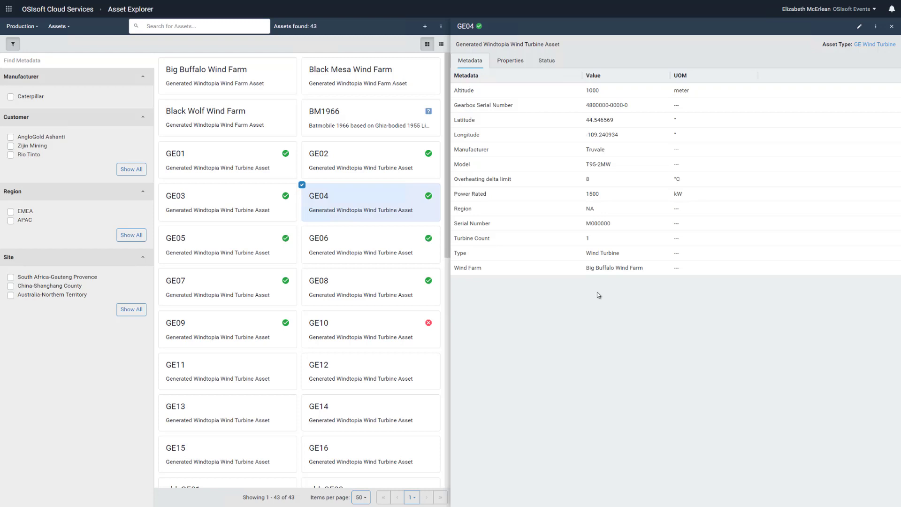
click(519, 65)
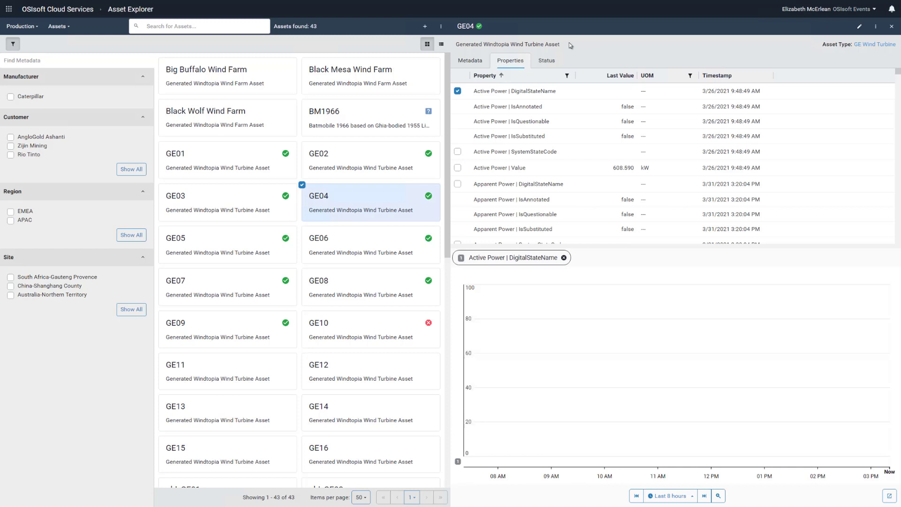
- Go to the Data Views list and open the YTWindtopiaDemo data view for editing
click(10, 12)
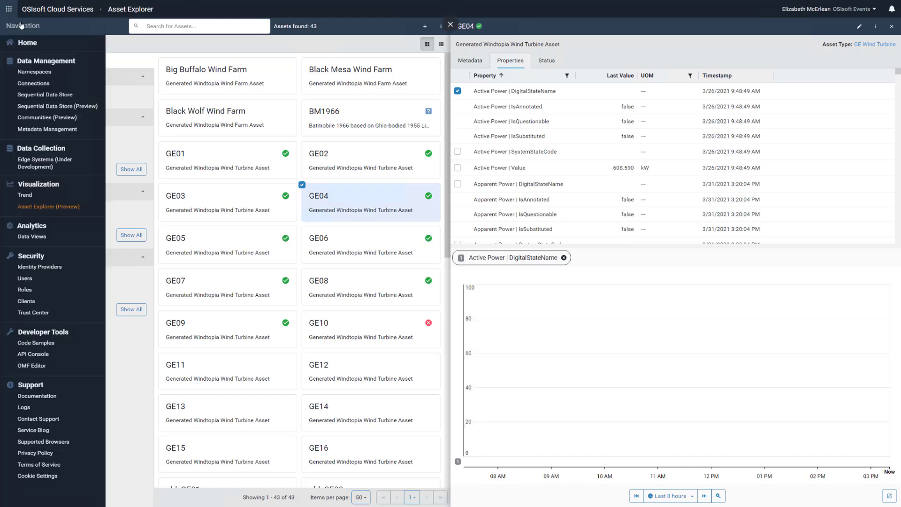
click(53, 236)
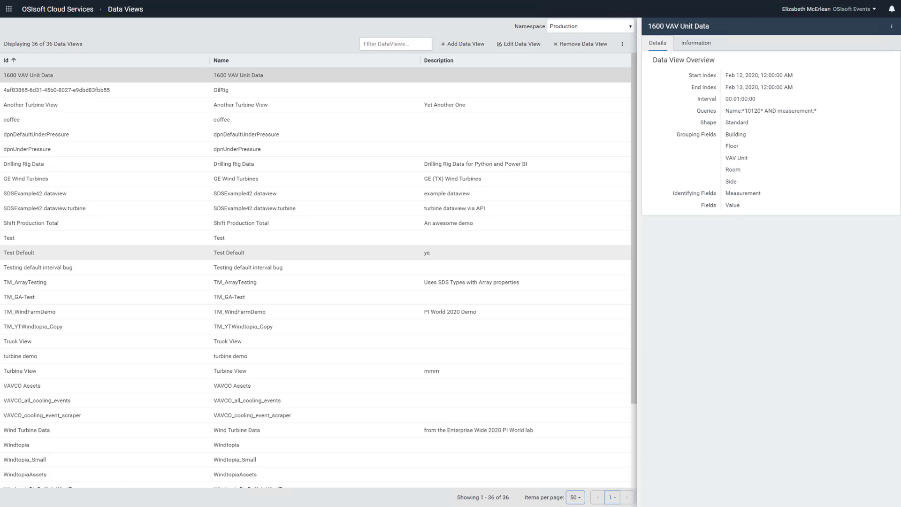
scroll(310, 398, down, 3)
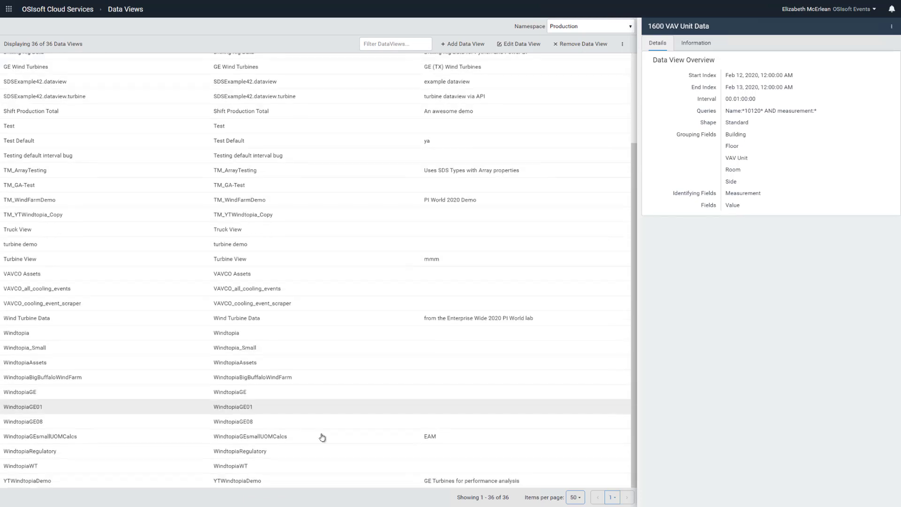
click(325, 484)
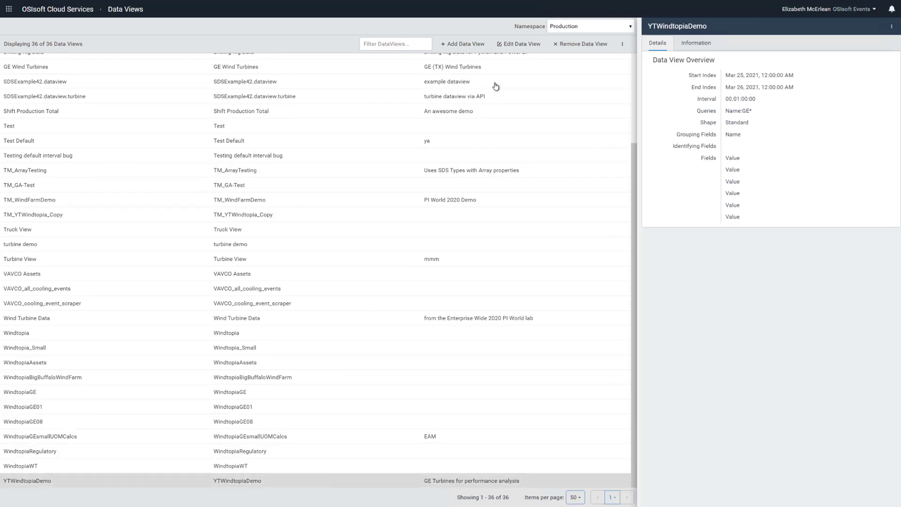
click(544, 49)
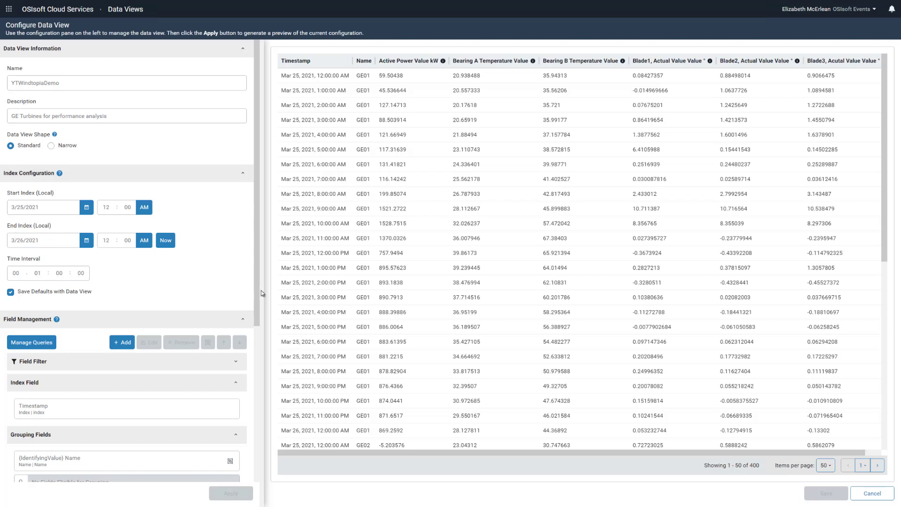
- Review the Turbine Query's asset query value and matching assets, then return to the data view configuration without changes
drag(257, 335, 260, 487)
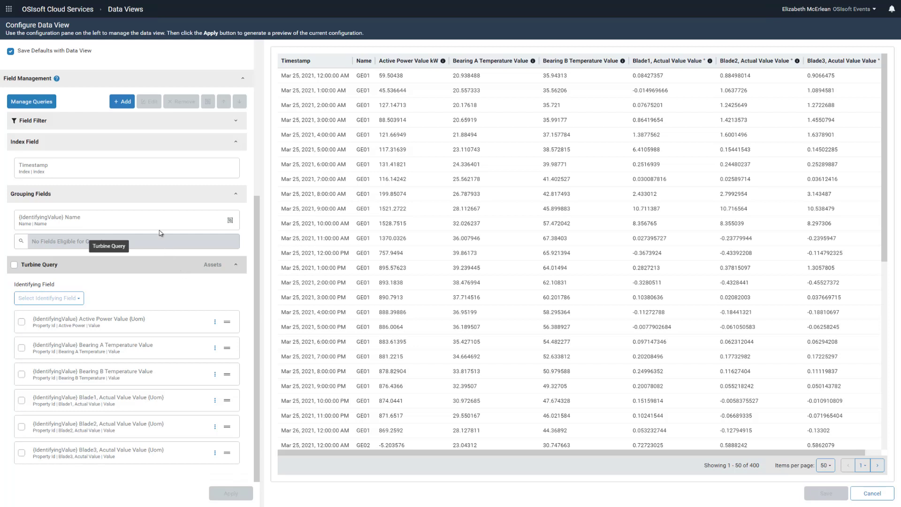
click(55, 104)
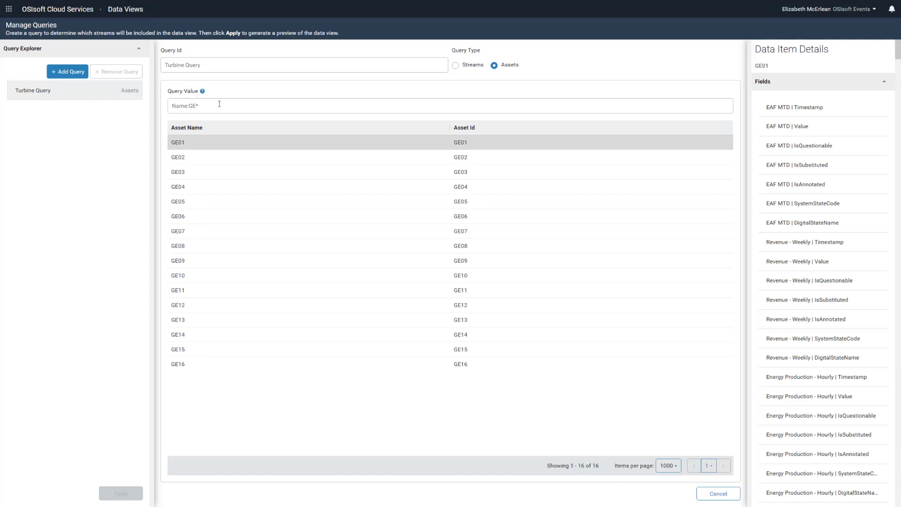
drag(211, 107, 165, 107)
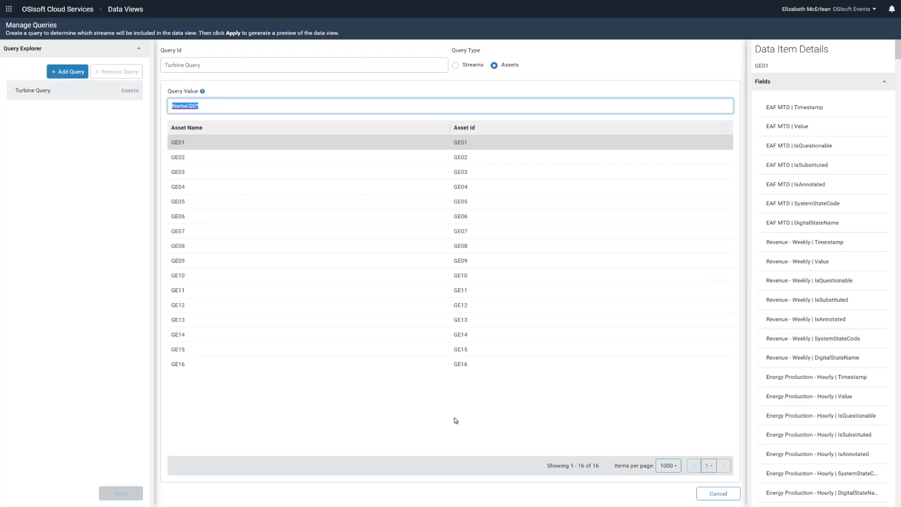
click(715, 499)
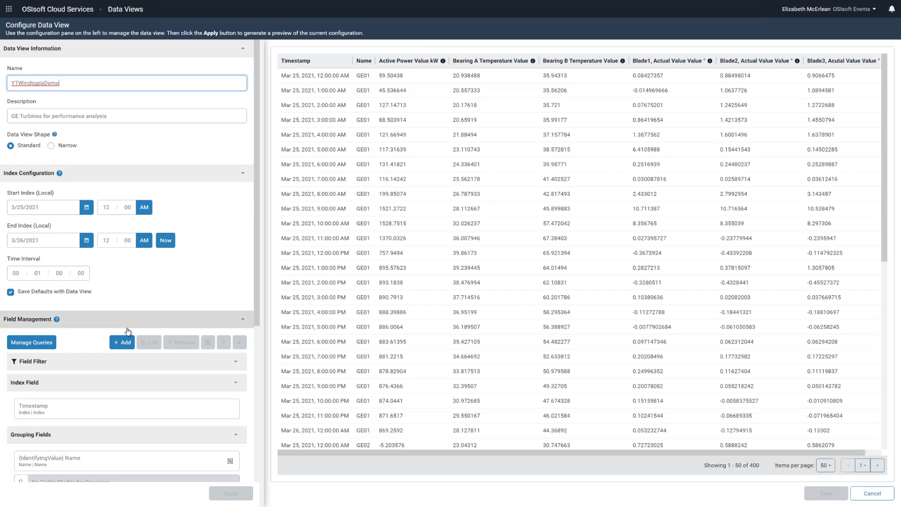
- Add the Wind Farm metadata field as the first field of the Turbine Query and apply it to the preview
scroll(155, 333, down, 5)
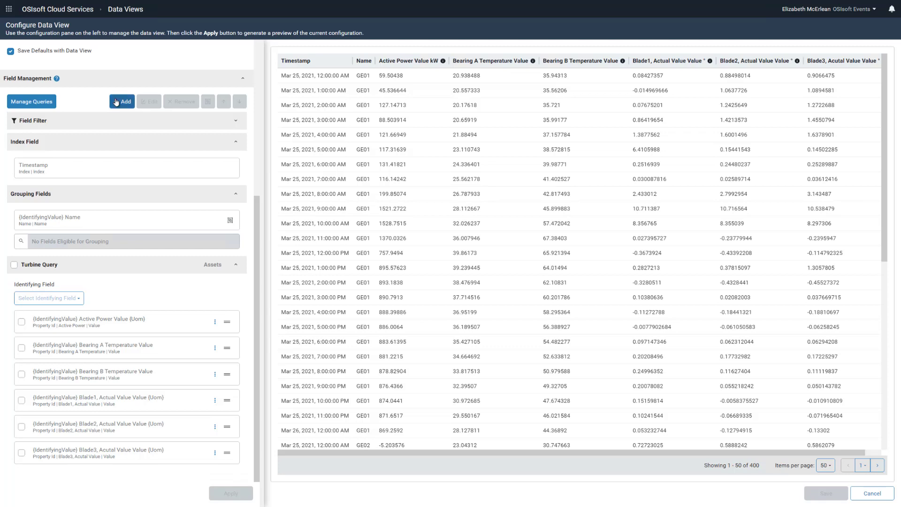
click(116, 102)
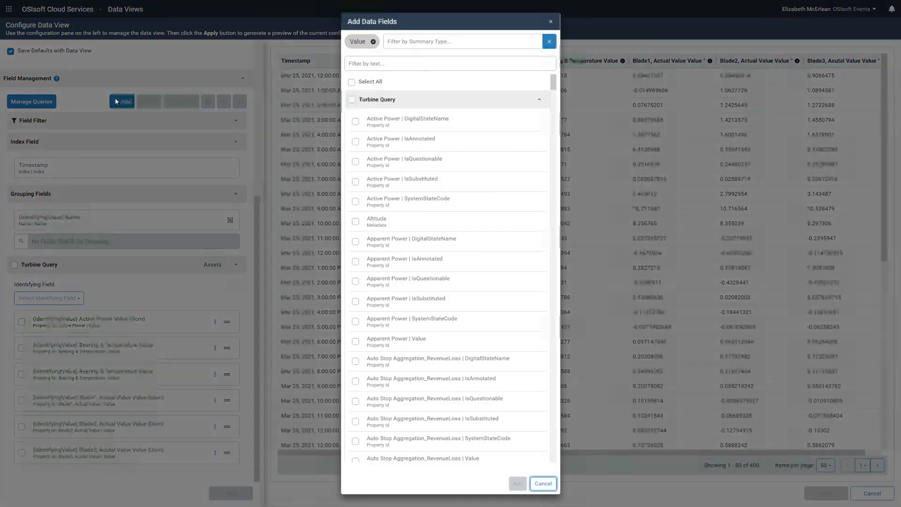
click(376, 63)
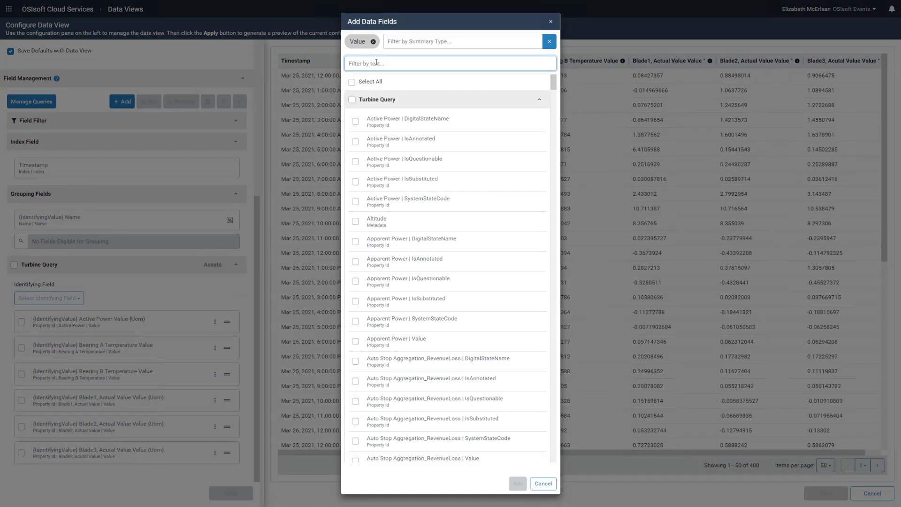
text(wind f)
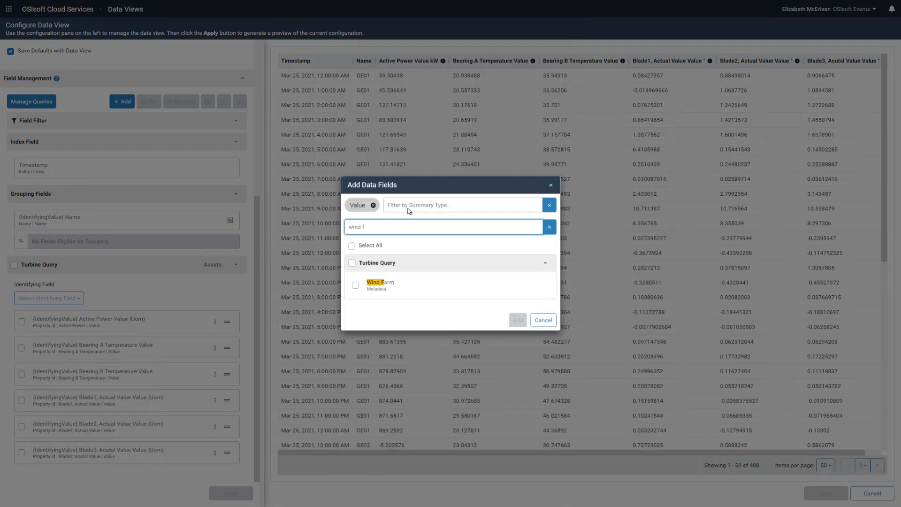
click(418, 285)
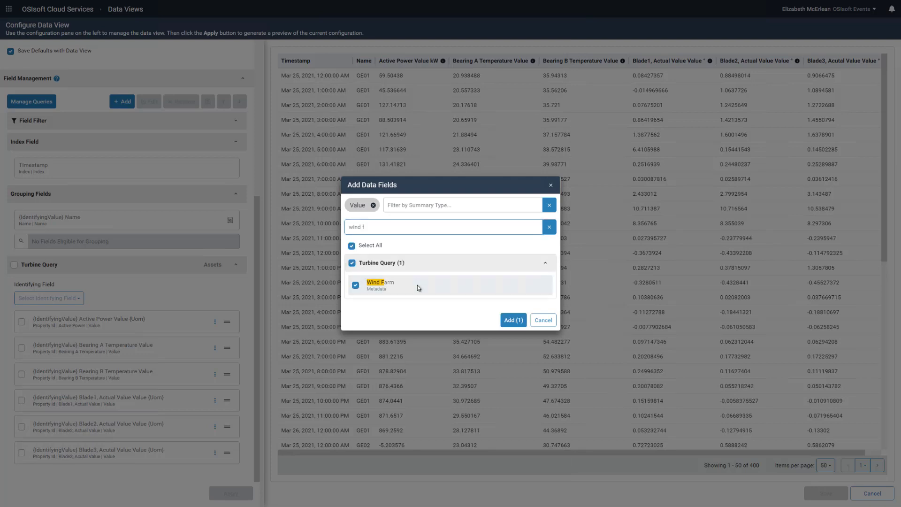
click(512, 321)
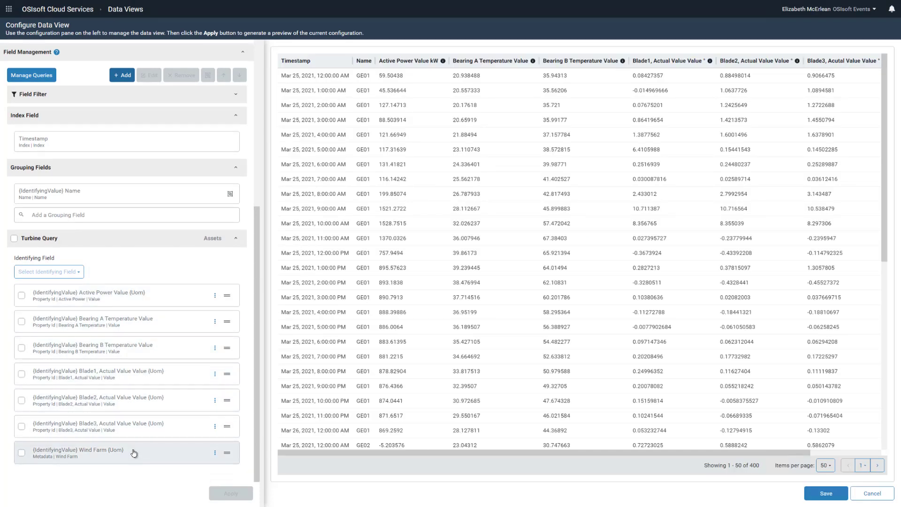
drag(134, 452, 141, 288)
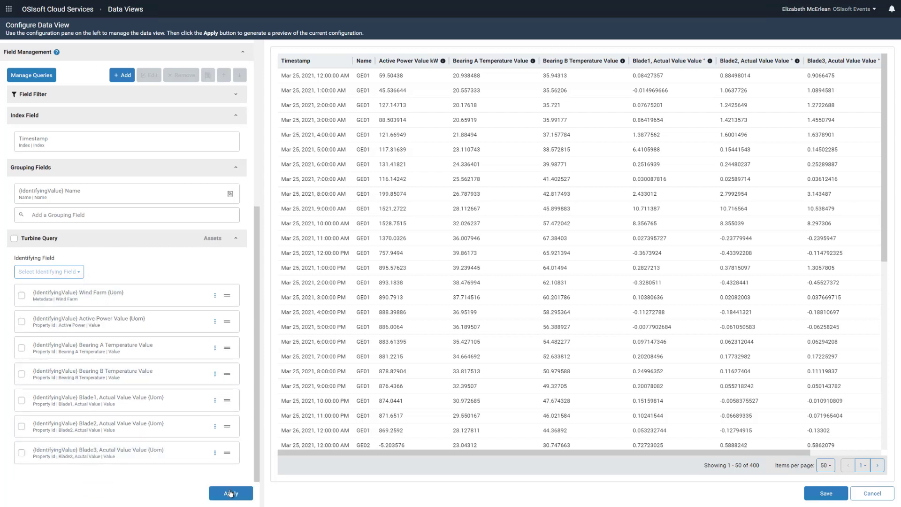
click(230, 494)
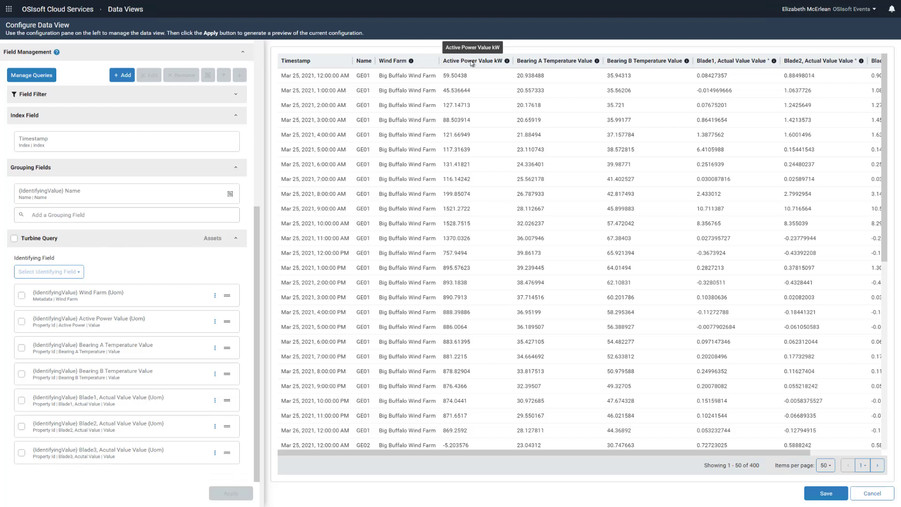
- Add the Mean summary of the Active Power value as a data field of the Turbine Query
click(125, 78)
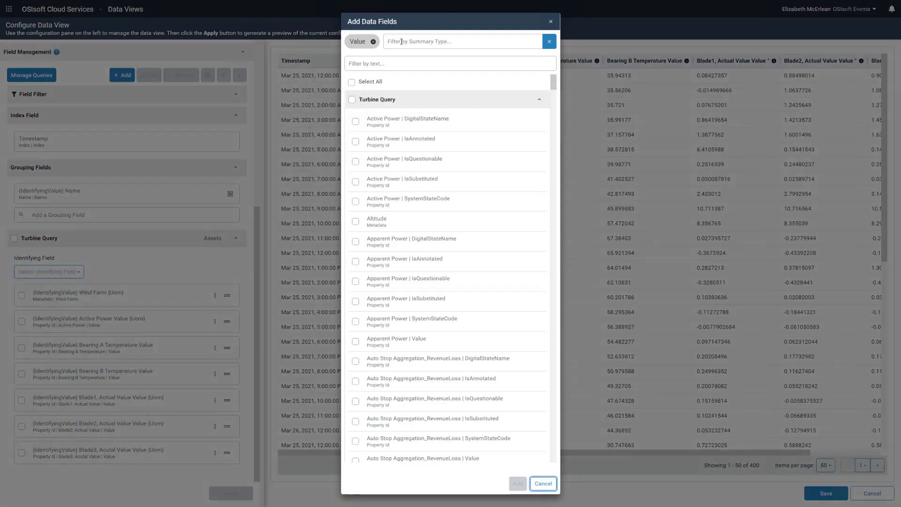
click(401, 41)
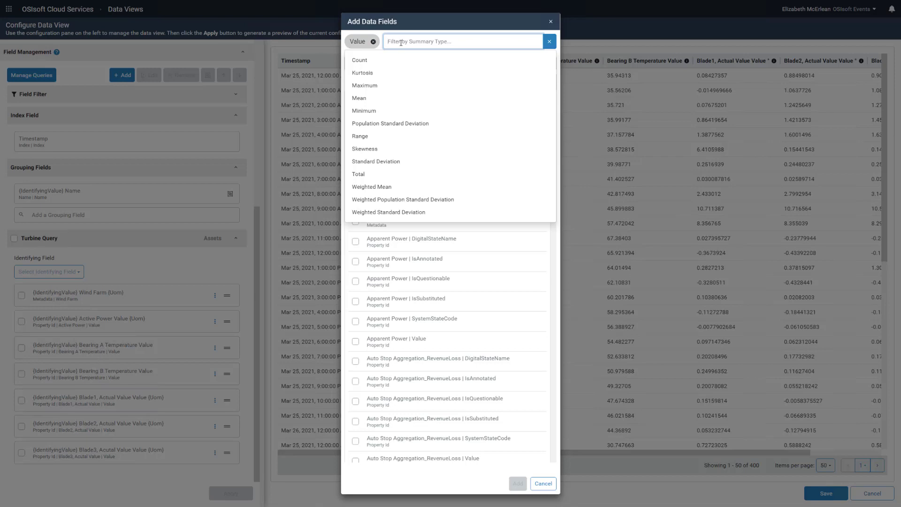
click(358, 99)
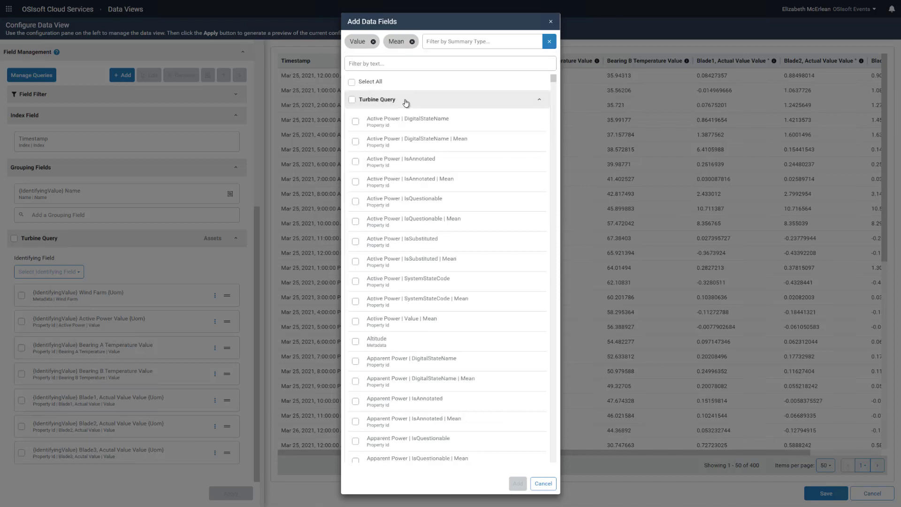
click(403, 321)
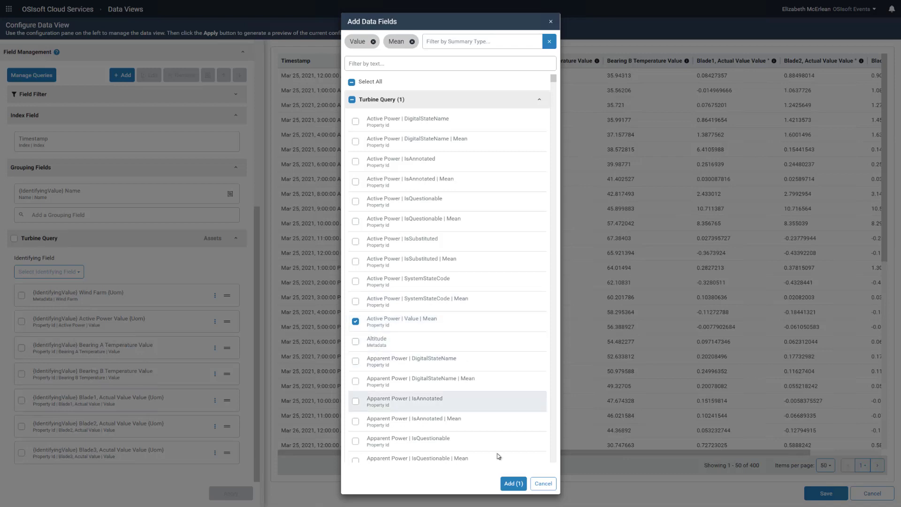
click(512, 485)
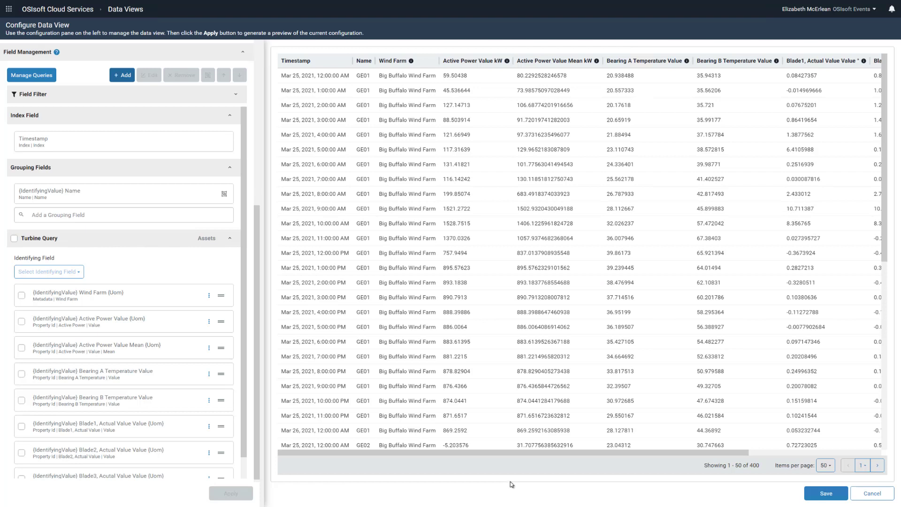
- Examine the label and UoM options of the Wind Farm field, then close them and deselect the field
mouse_move(476, 1)
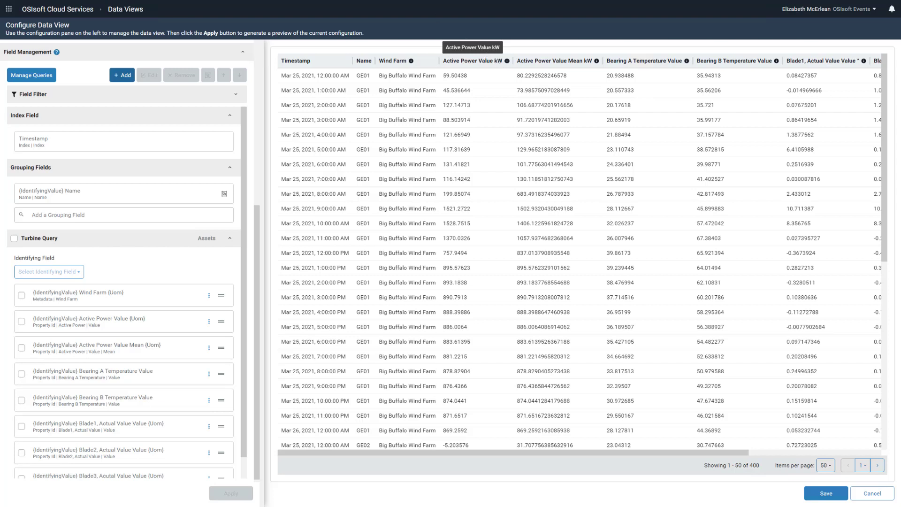
click(139, 298)
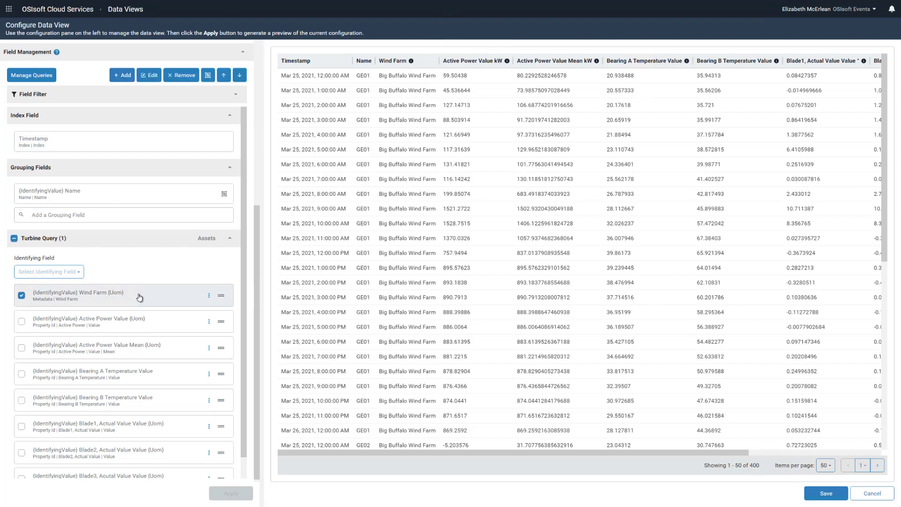
click(153, 78)
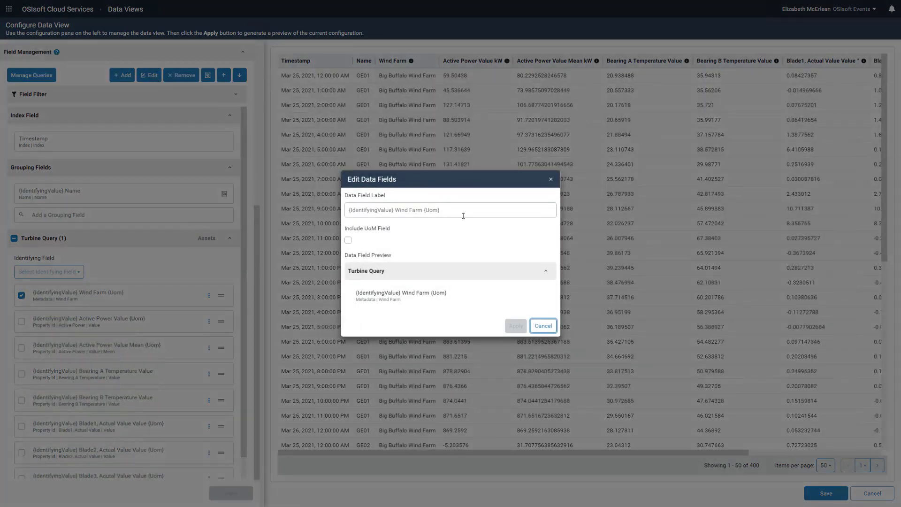
click(543, 326)
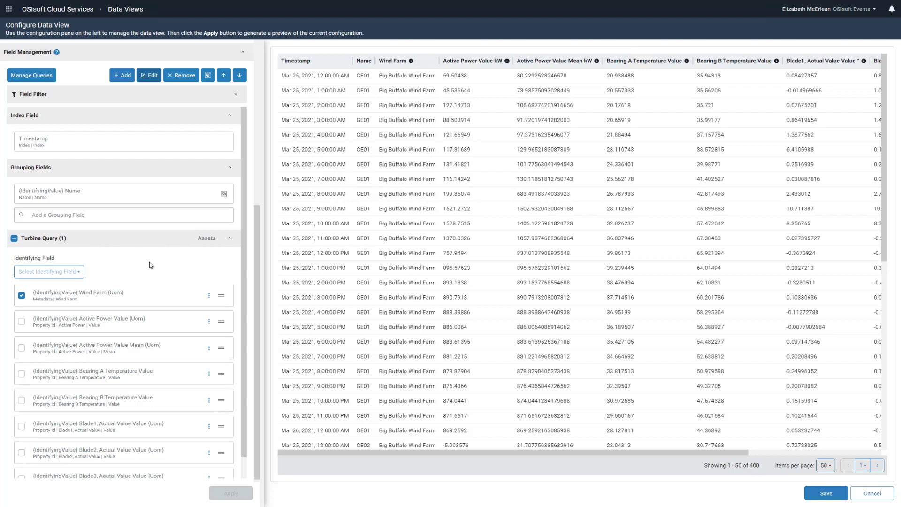
click(21, 297)
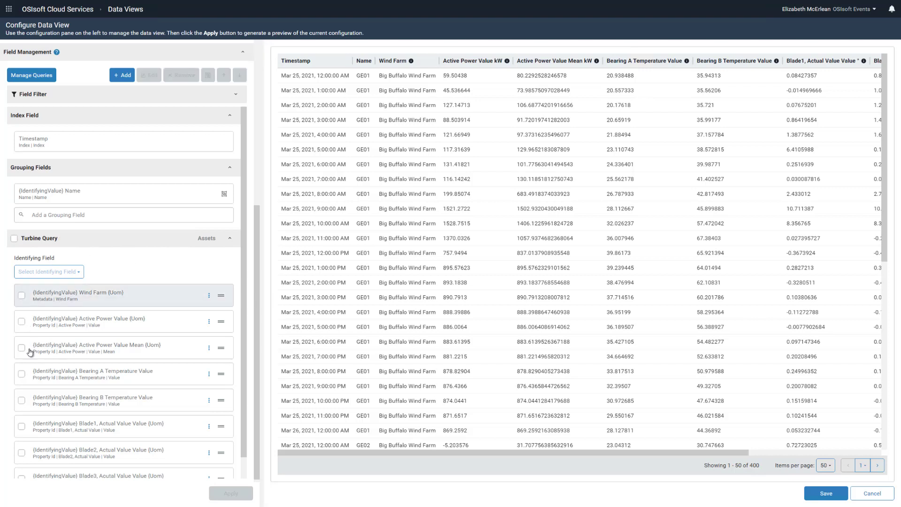
- Include the UoM field for both the Bearing A and Bearing B Temperature Value fields and check the new columns in the preview
click(22, 348)
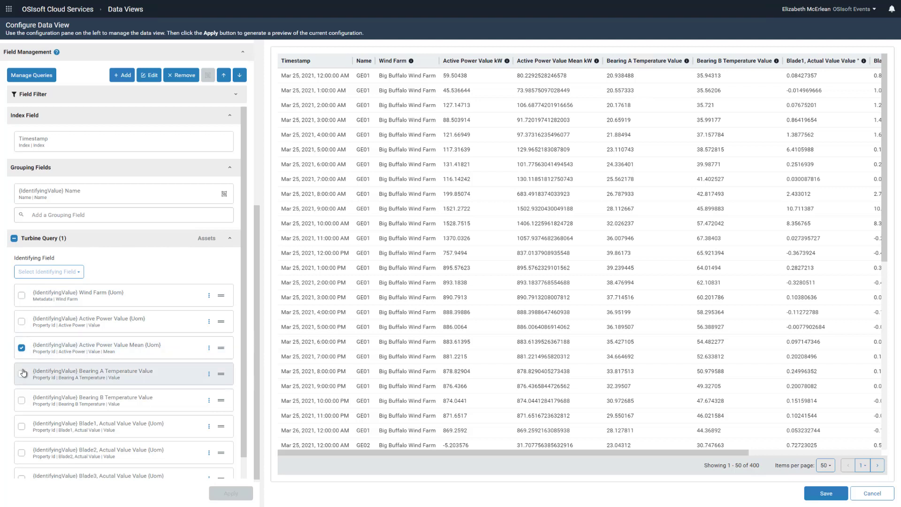
click(22, 348)
click(22, 374)
click(22, 401)
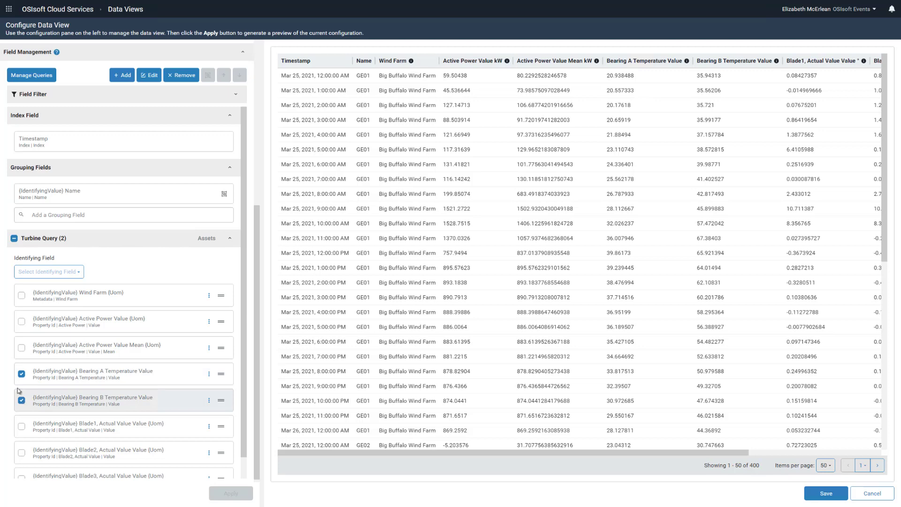
click(147, 77)
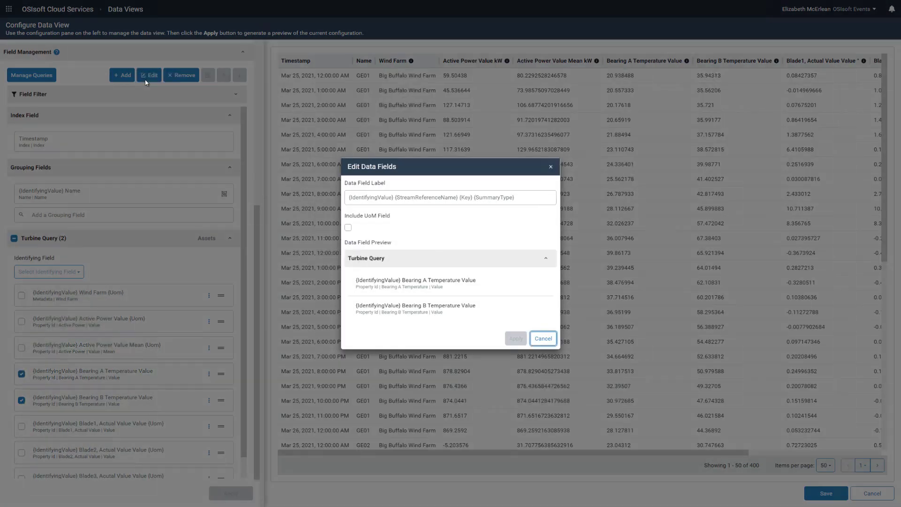
click(348, 228)
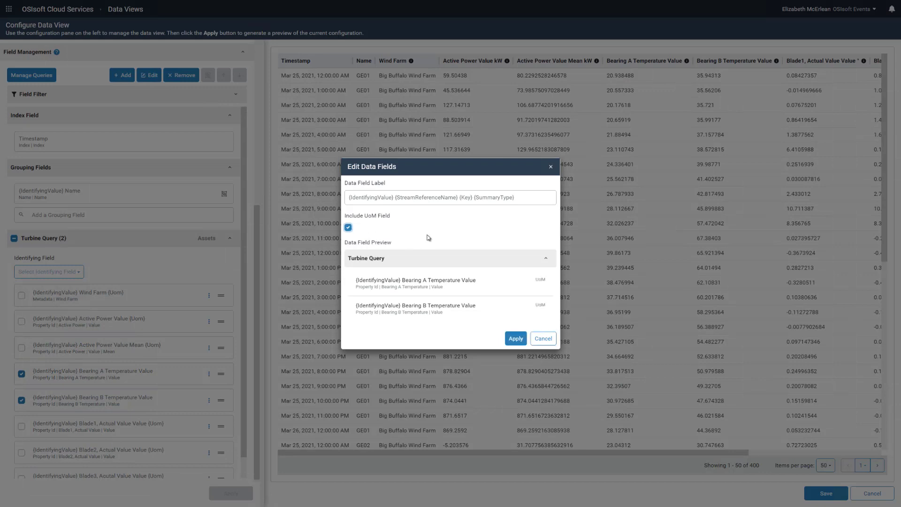
click(516, 338)
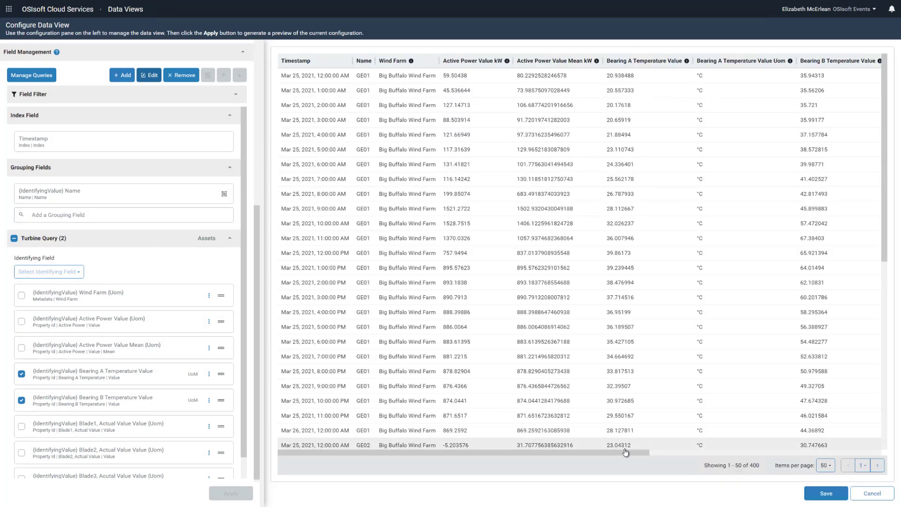
drag(641, 454, 724, 466)
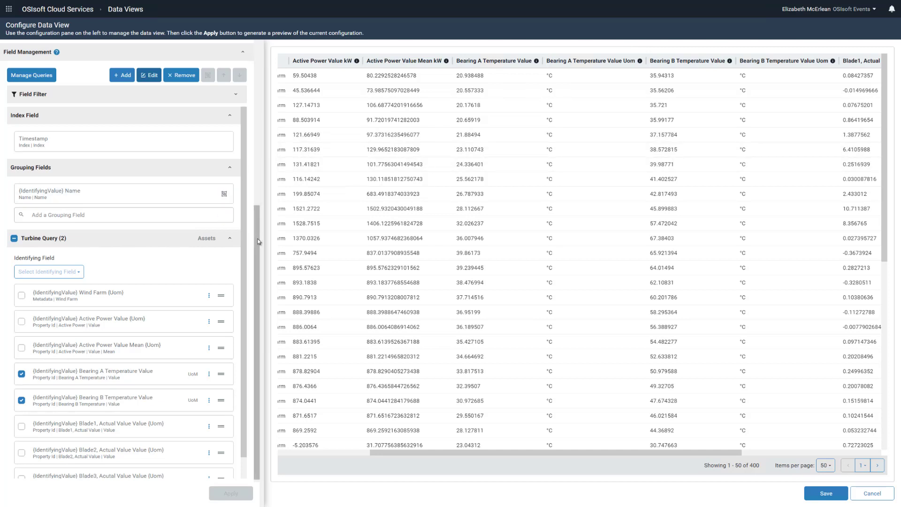
- Try the Narrow data view shape in the preview, then switch back to the Standard shape and apply it
drag(256, 230, 242, 63)
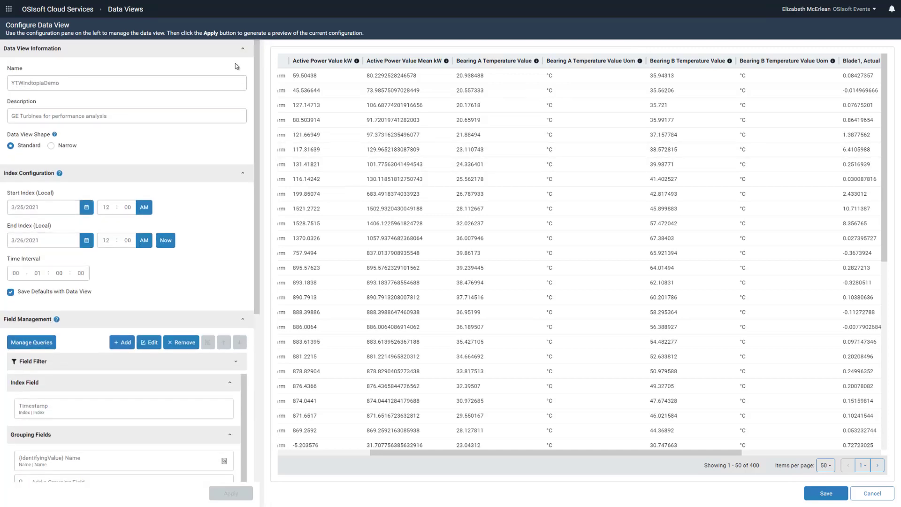
click(65, 146)
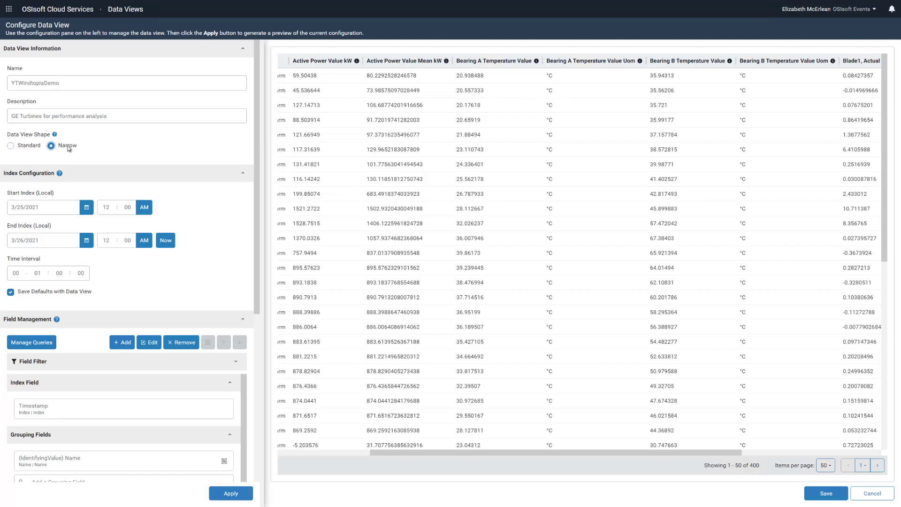
click(231, 494)
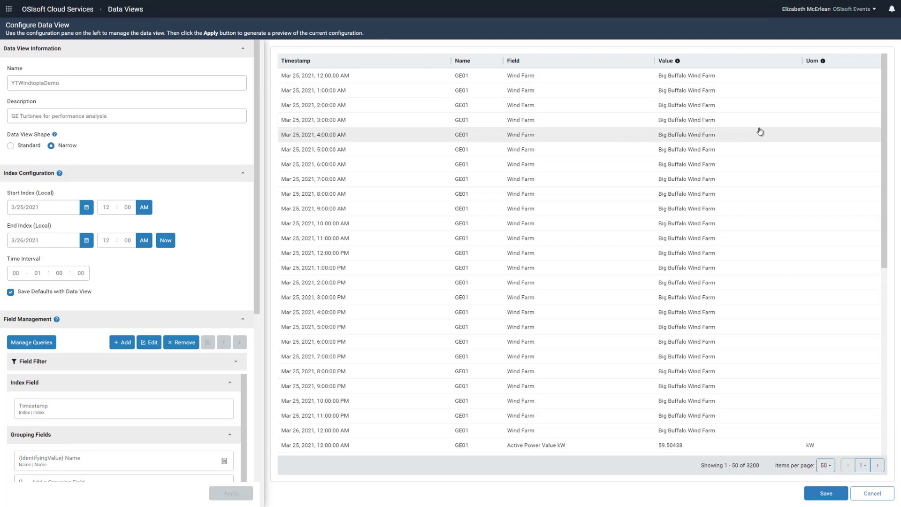
drag(884, 140, 885, 294)
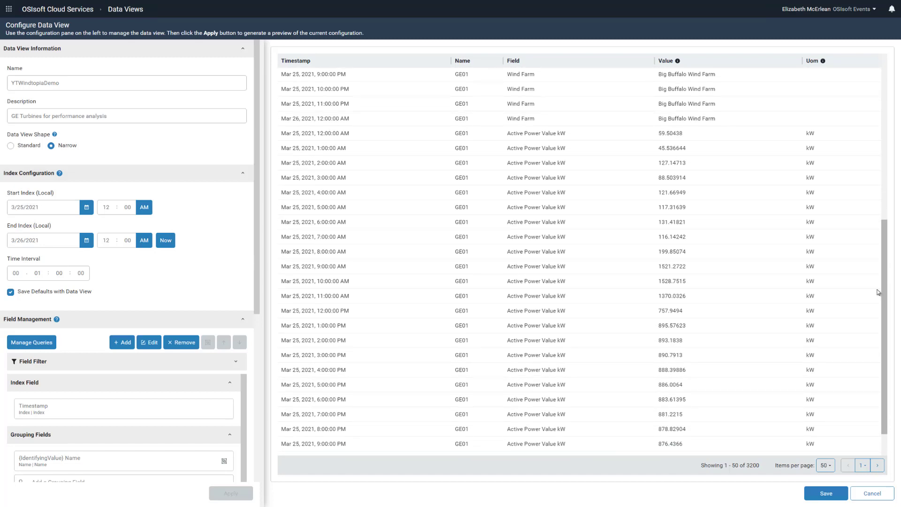
click(15, 147)
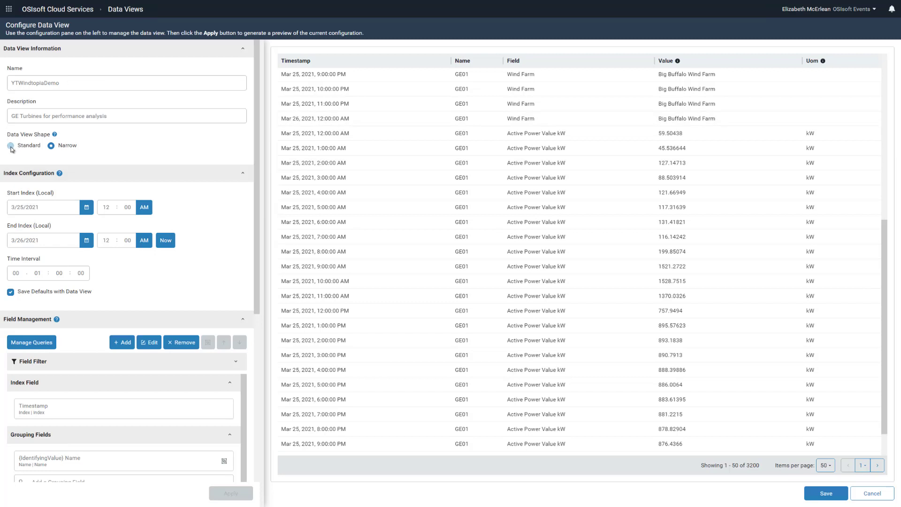
click(224, 496)
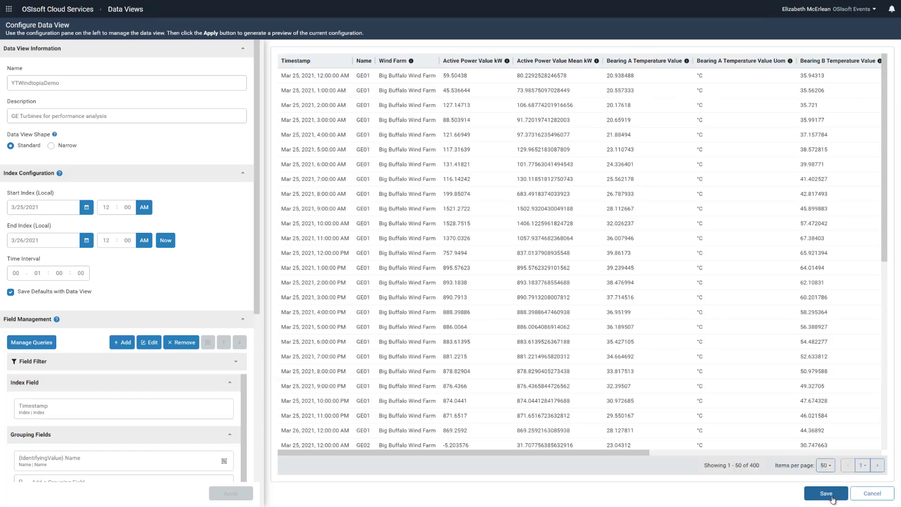
- Save the data view configuration and open the API Console
click(838, 498)
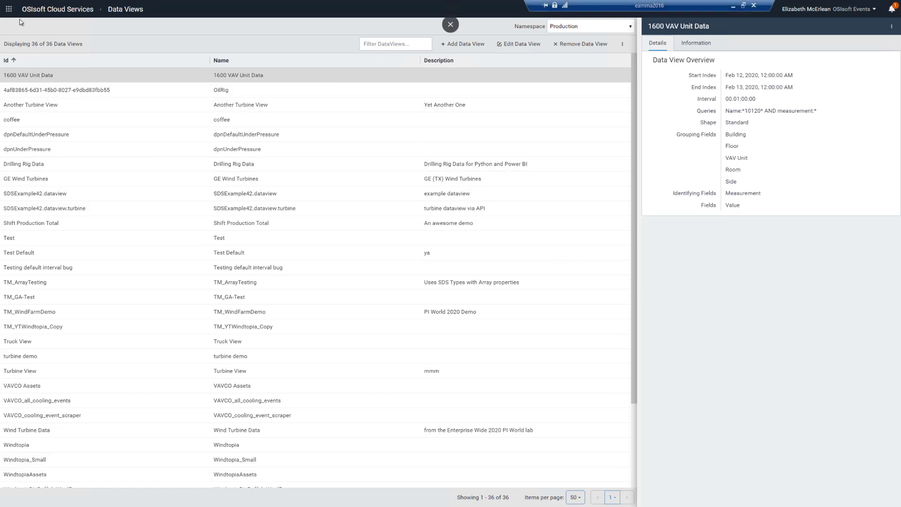
click(9, 8)
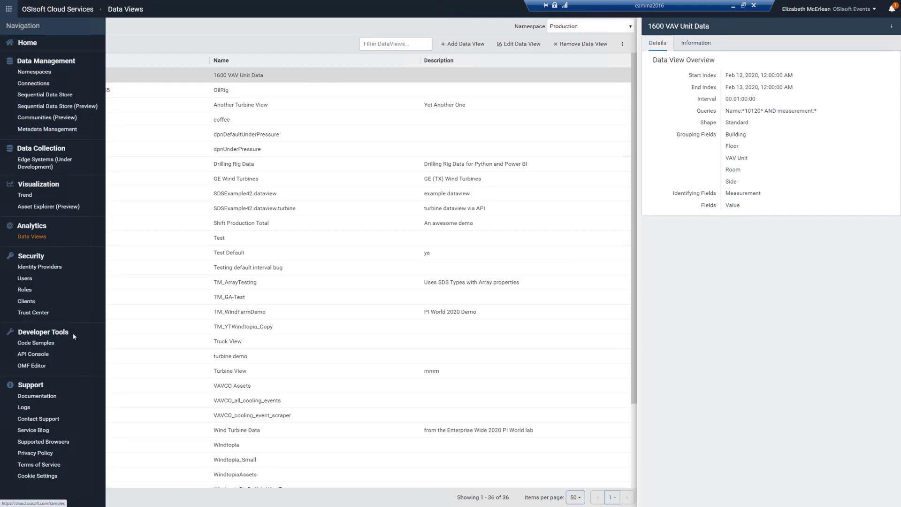
click(55, 358)
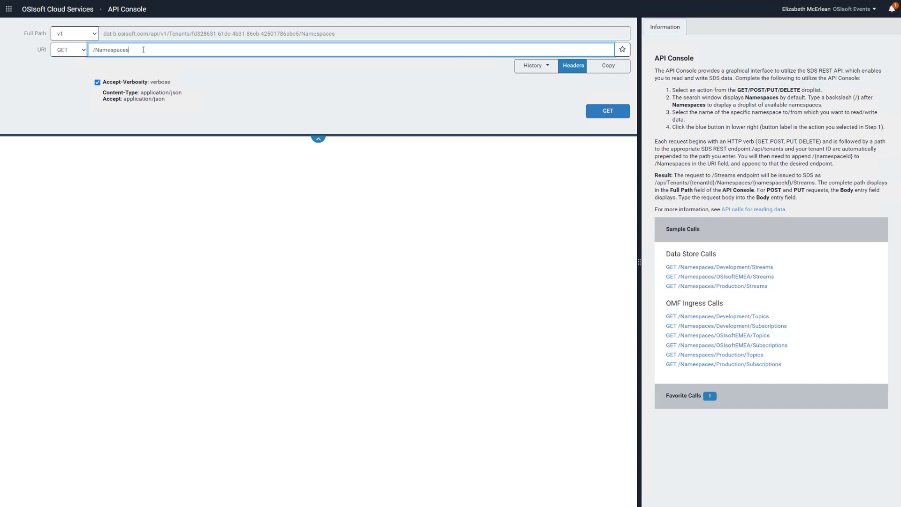
- Build the GET request path /Namespaces/Production/DataViews/YTWindtopiaDemo/Data/Interpolated
text(/)
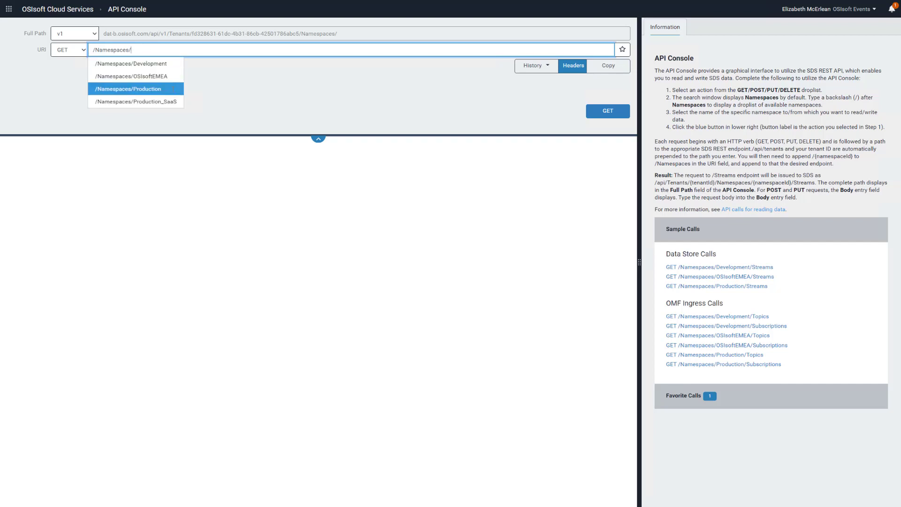
click(173, 89)
text(/)
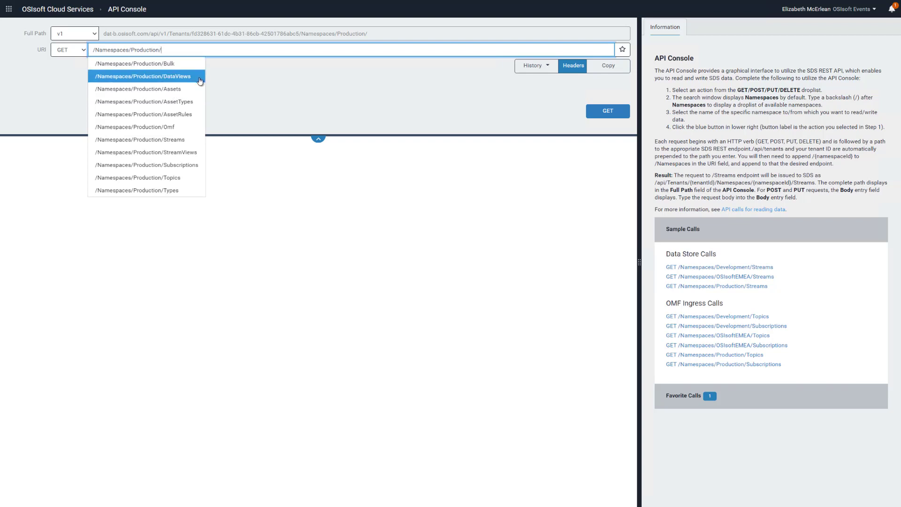
click(200, 81)
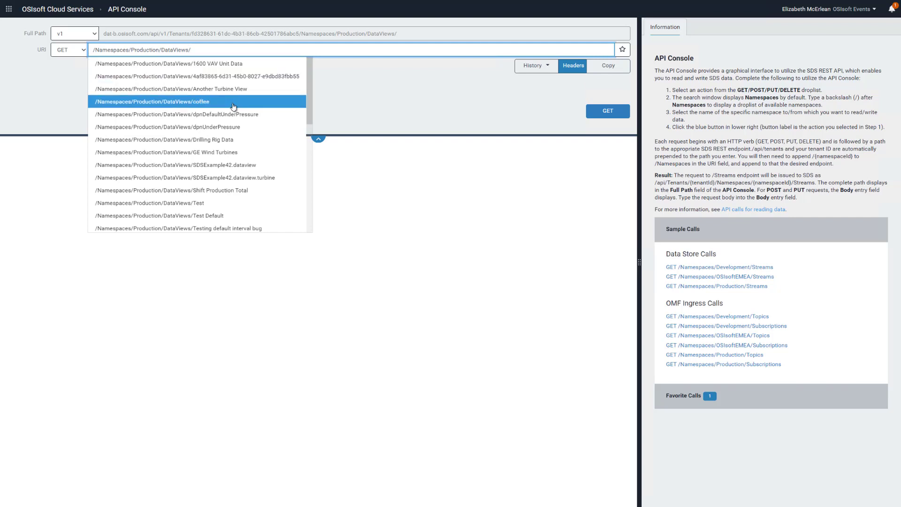
scroll(233, 101, down, 5)
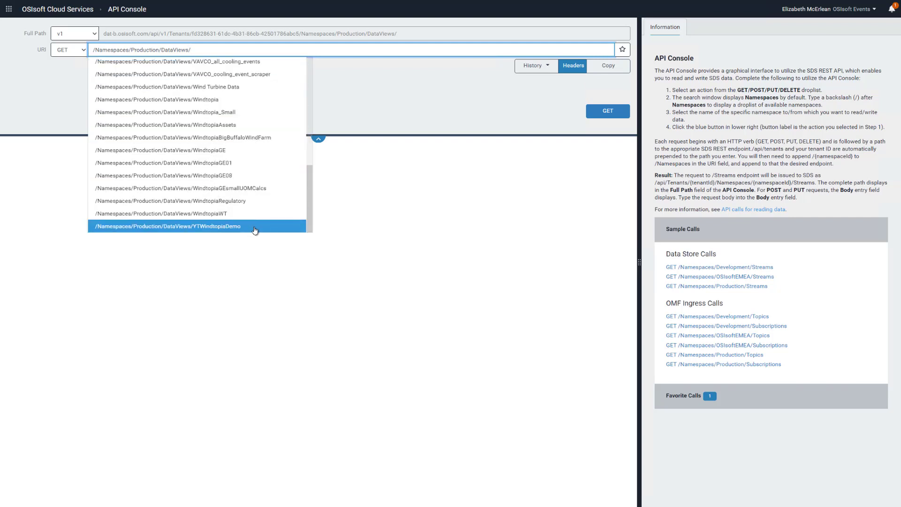
click(253, 227)
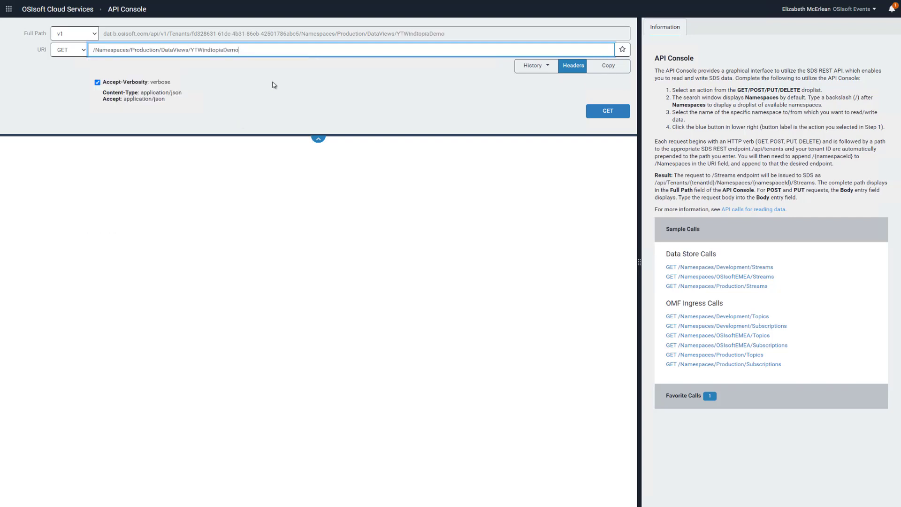
text(/)
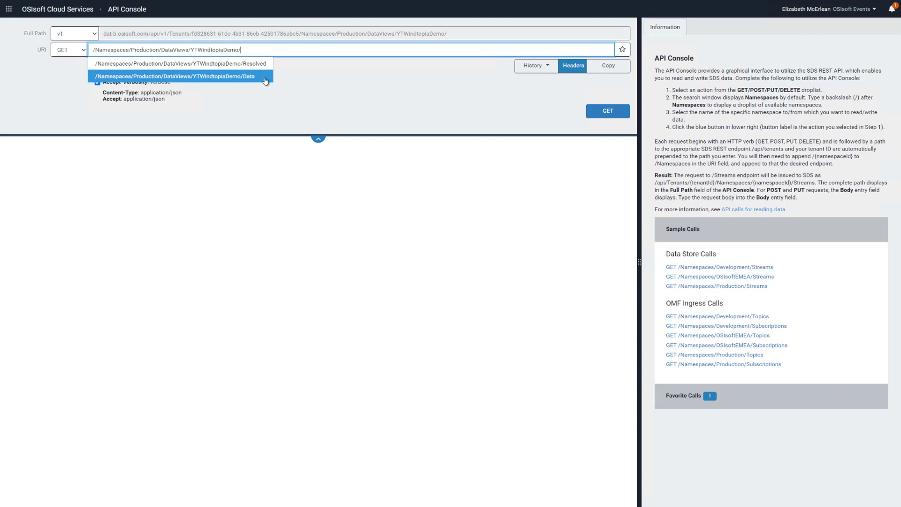
click(264, 79)
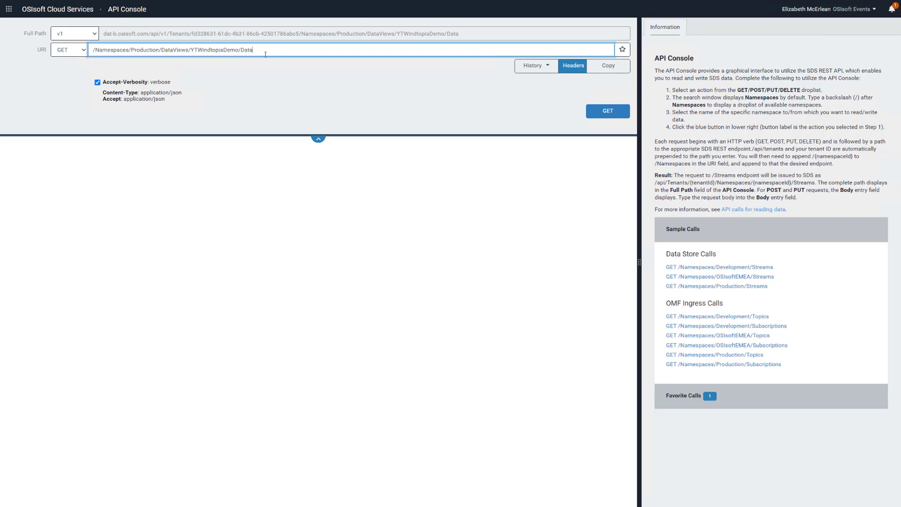
text(/)
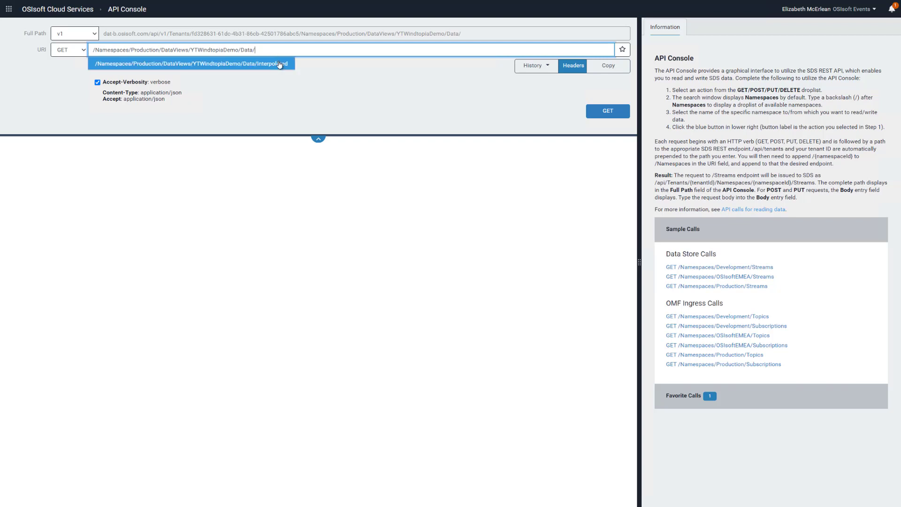
click(280, 65)
- Set the request's startIndex to 3-1-2021, endIndex to 3-2-2021 and interval to 01:00:00
click(167, 86)
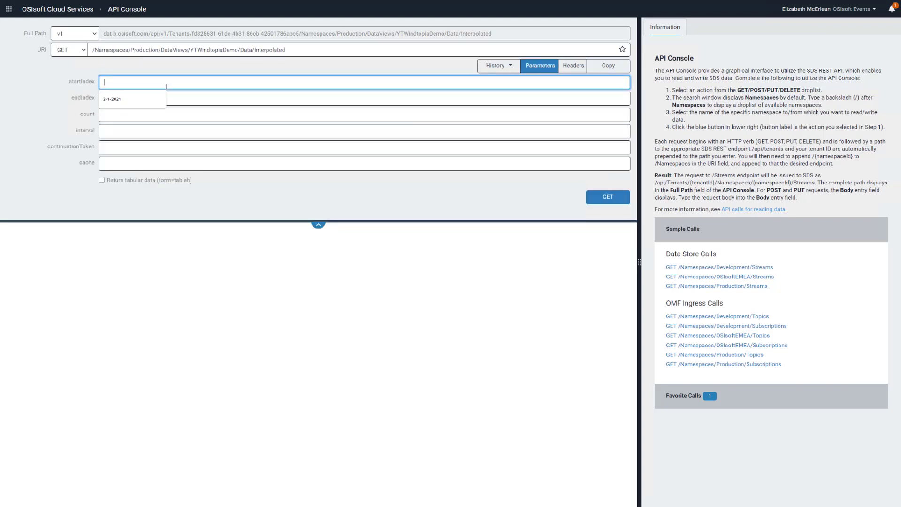
click(137, 99)
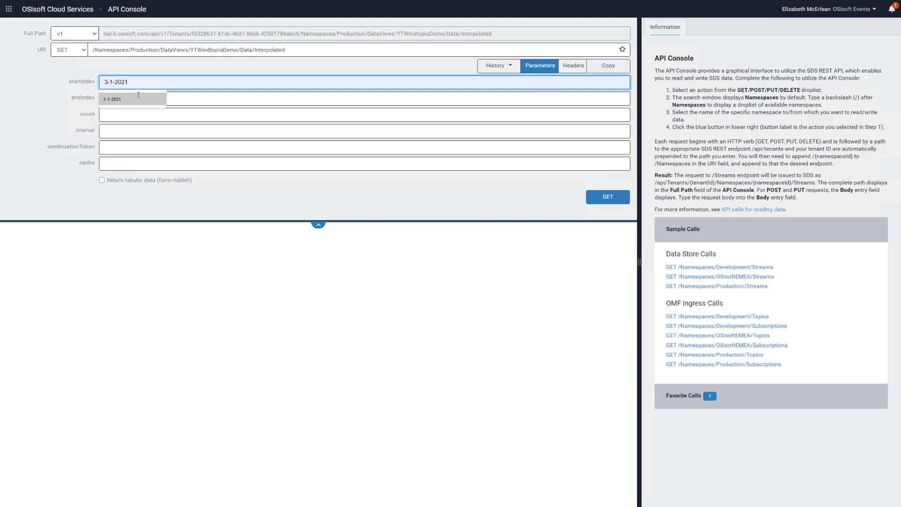
click(136, 97)
text(3)
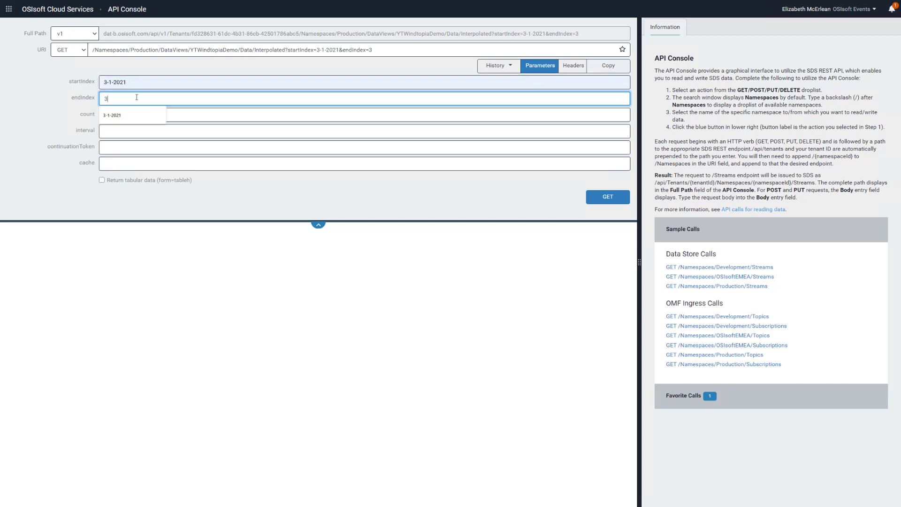
text(-2-2021)
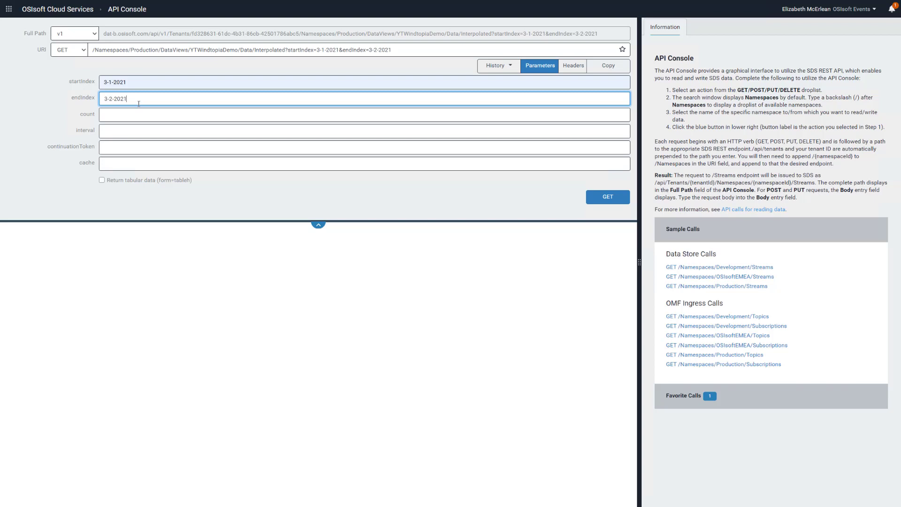
click(156, 125)
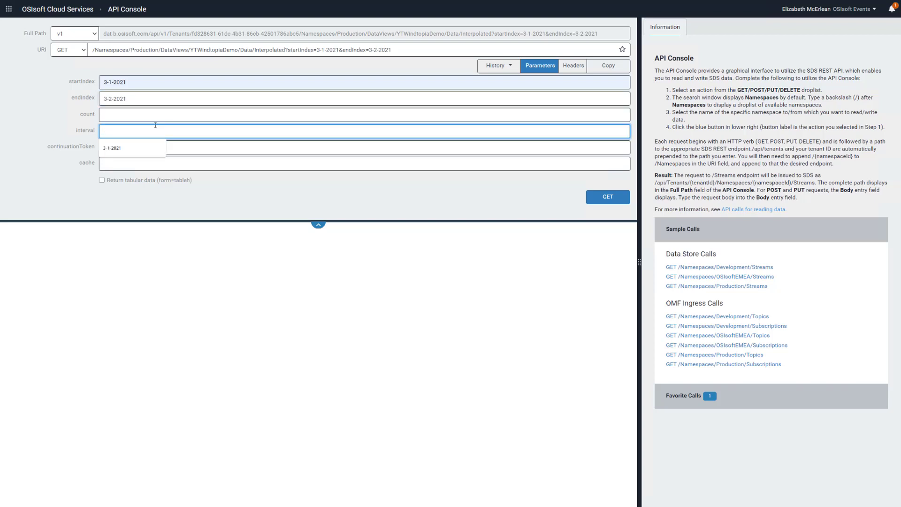
text(01:00)
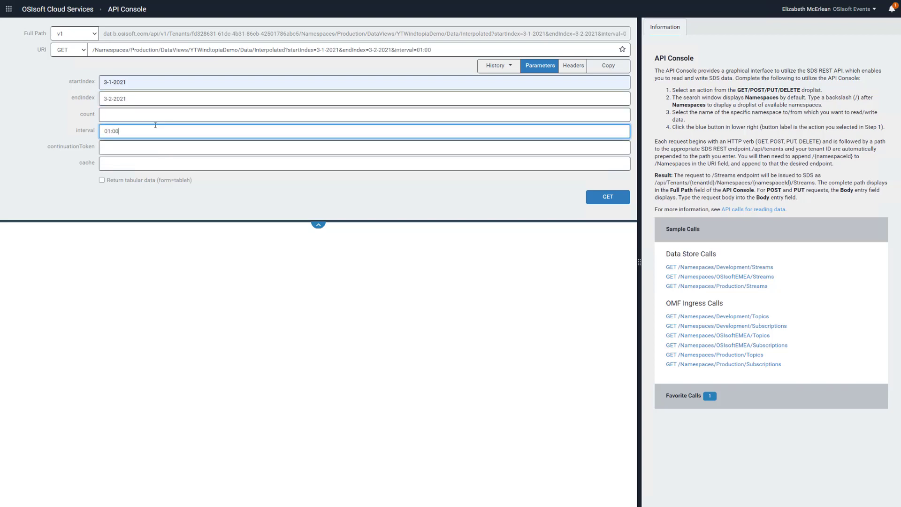
text(:00)
- Append &form=csvh to the request URI, send the GET request and look through the returned CSV body
click(456, 51)
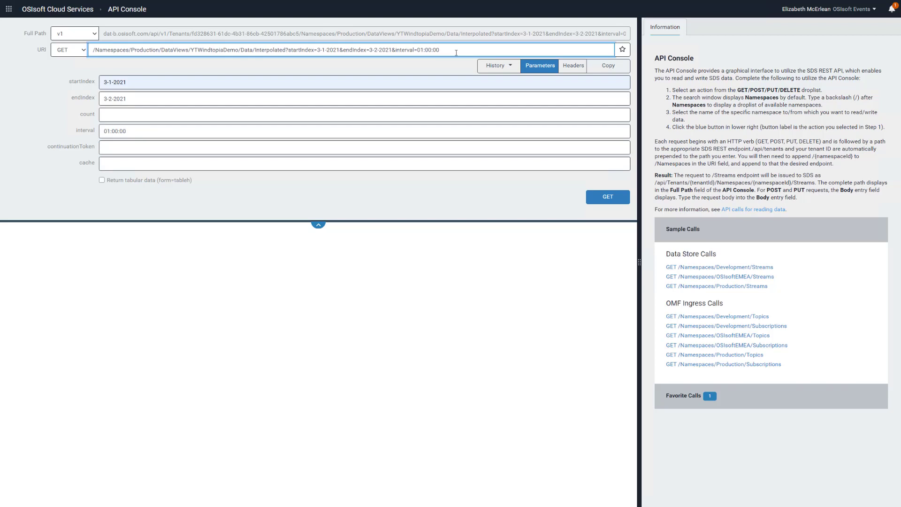
text(&form=csvh)
click(590, 197)
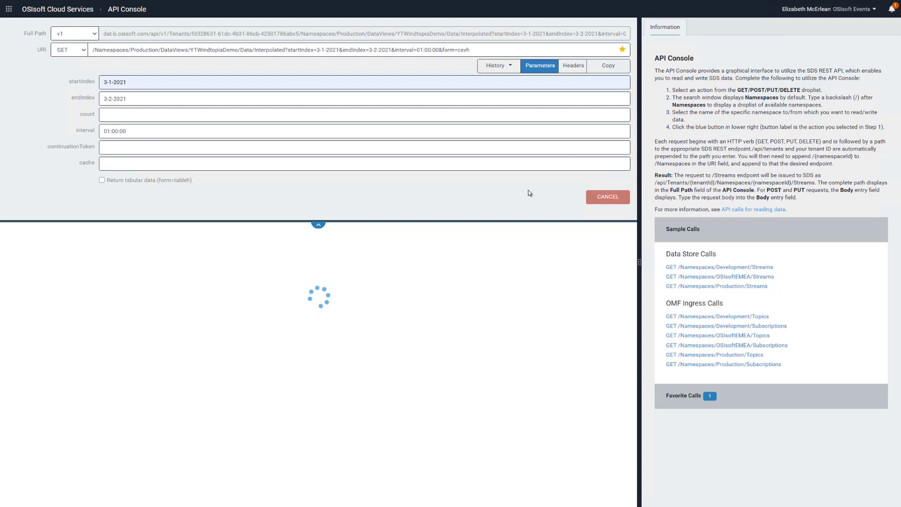
scroll(461, 343, down, 3)
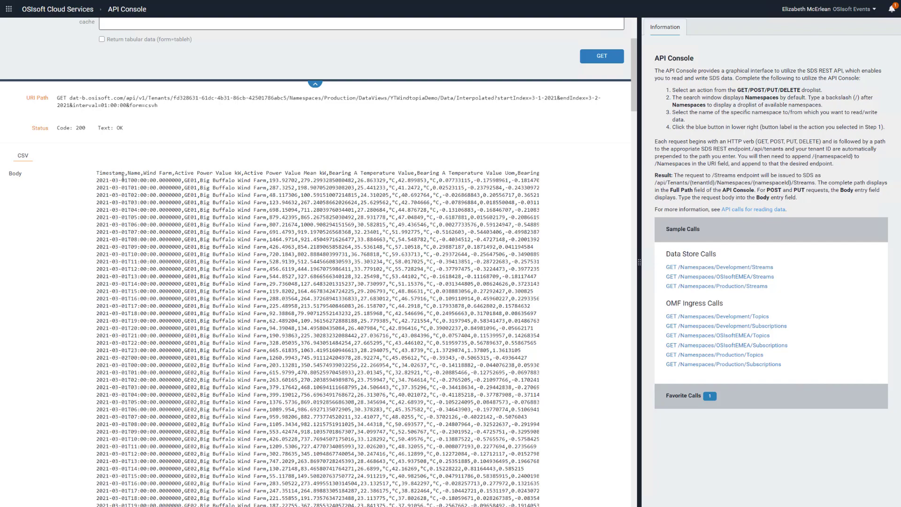
scroll(273, 269, down, 5)
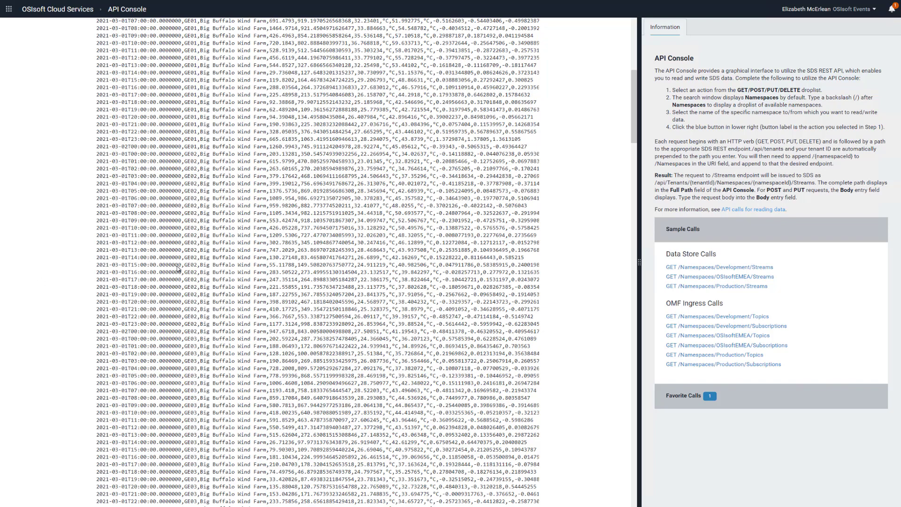
- Exit full-screen view and switch to the osisoft/OSI-Samples-OCS repository on GitHub
key(F11)
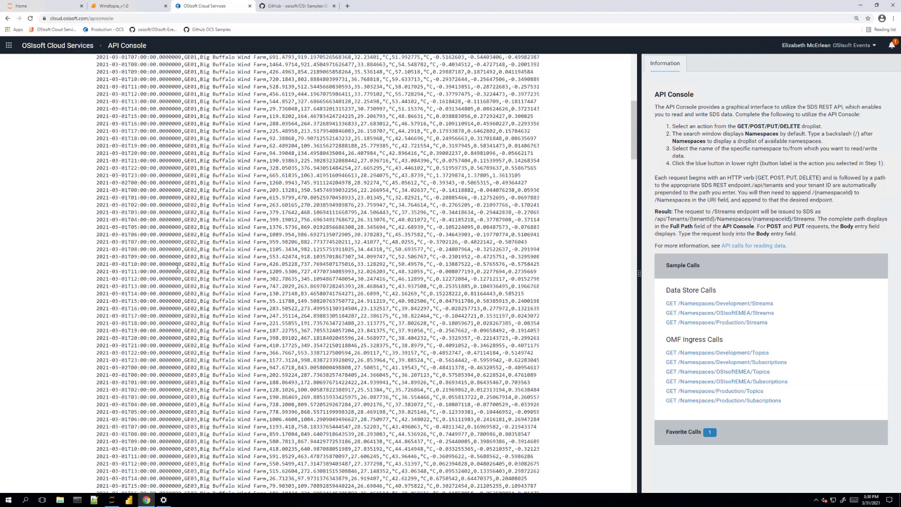
click(298, 7)
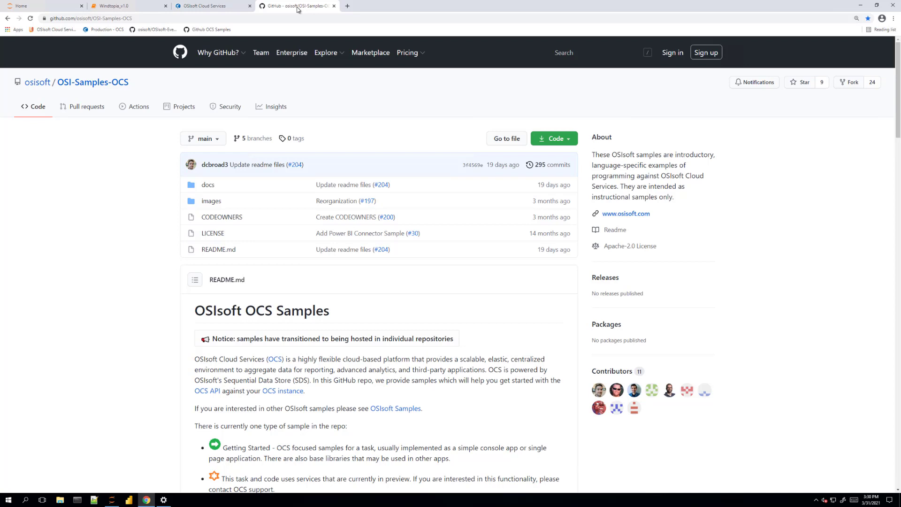
- Look through the repository's README down to the Authentication samples and the Types, Streams, and Retrieving Data section
scroll(282, 225, down, 2)
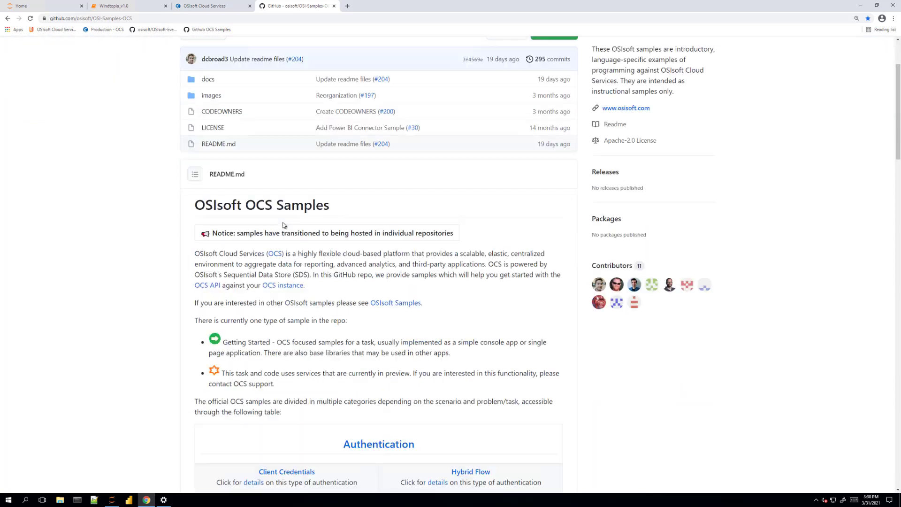
scroll(283, 227, down, 3)
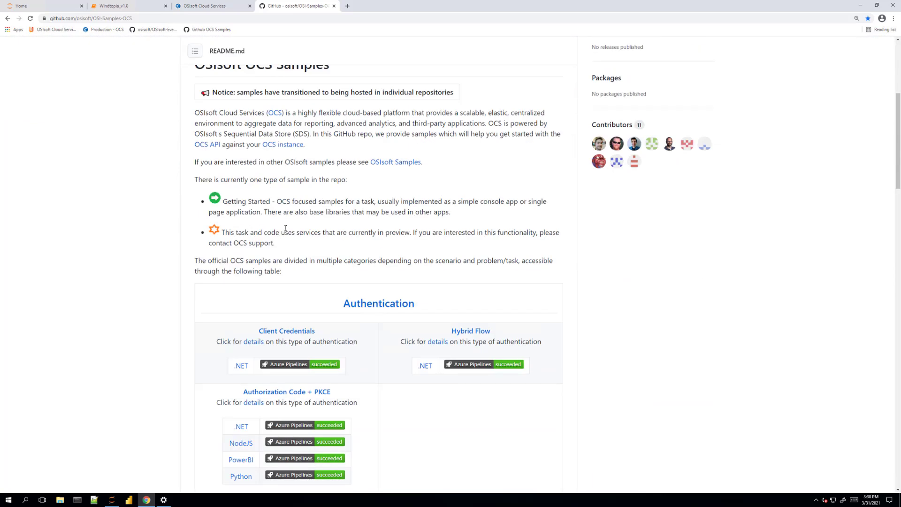
scroll(286, 231, down, 2)
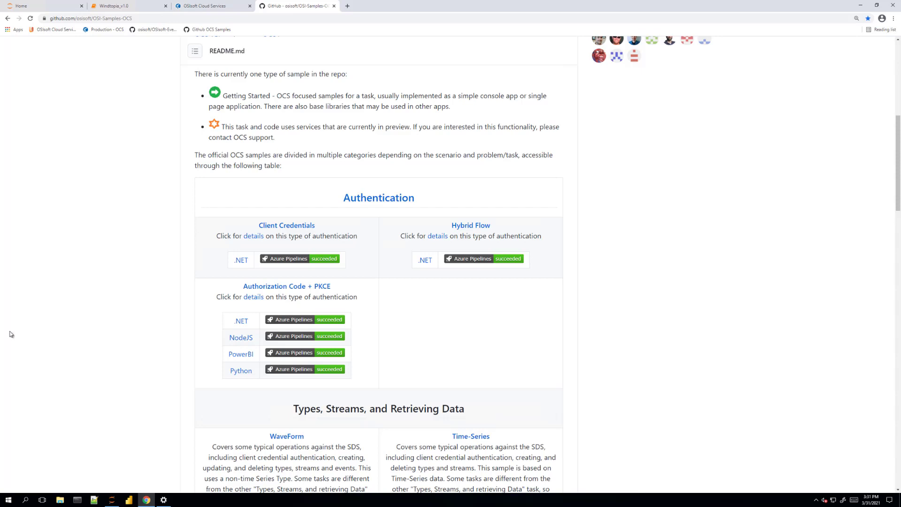
- Switch to the Windtopia report in Power BI Desktop and review its Overview, OEM-GE, OEM-Siemens and Equipment Details pages
click(129, 500)
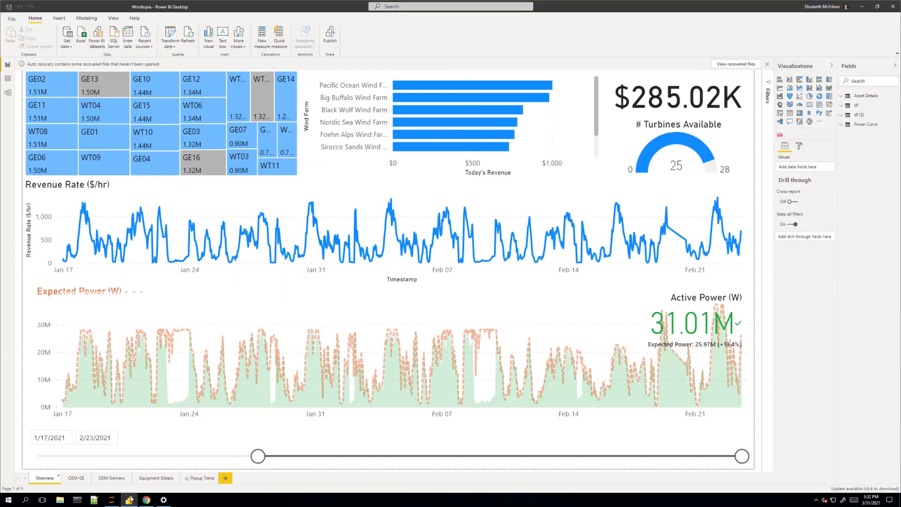
mouse_move(131, 502)
click(77, 478)
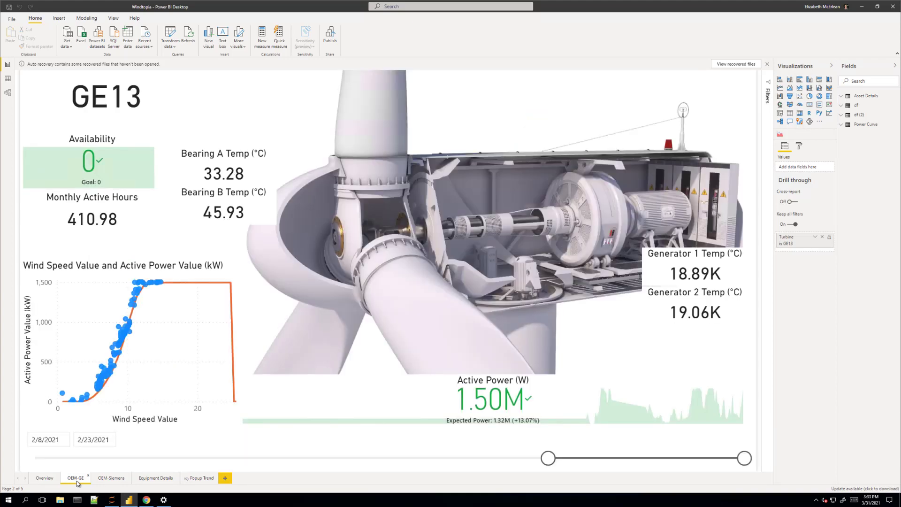
click(103, 481)
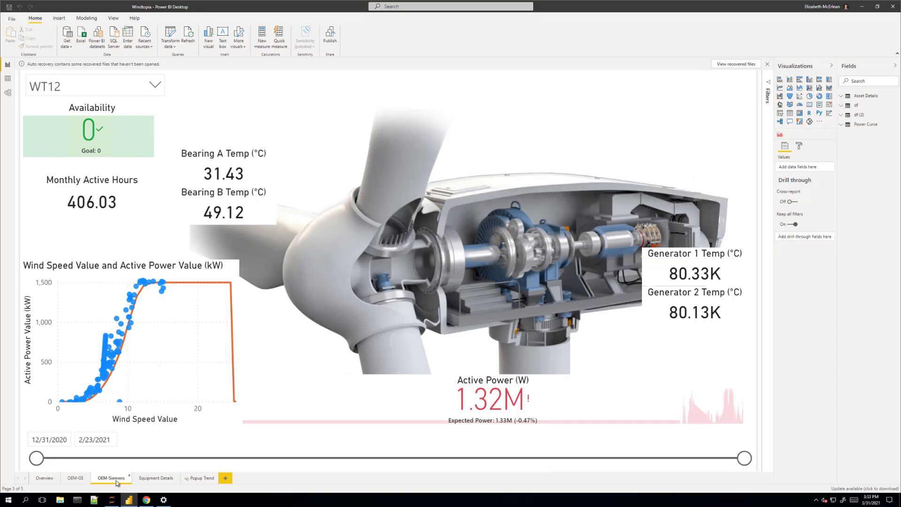
click(141, 480)
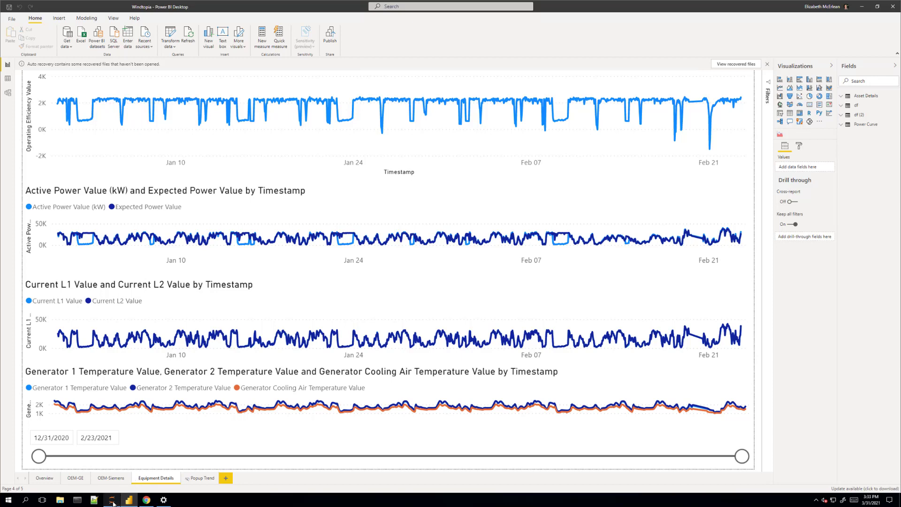
- Switch to the Windtopia_v1.0 Jupyter notebook in Chrome and examine its package imports and OCS data retrieval code
click(147, 502)
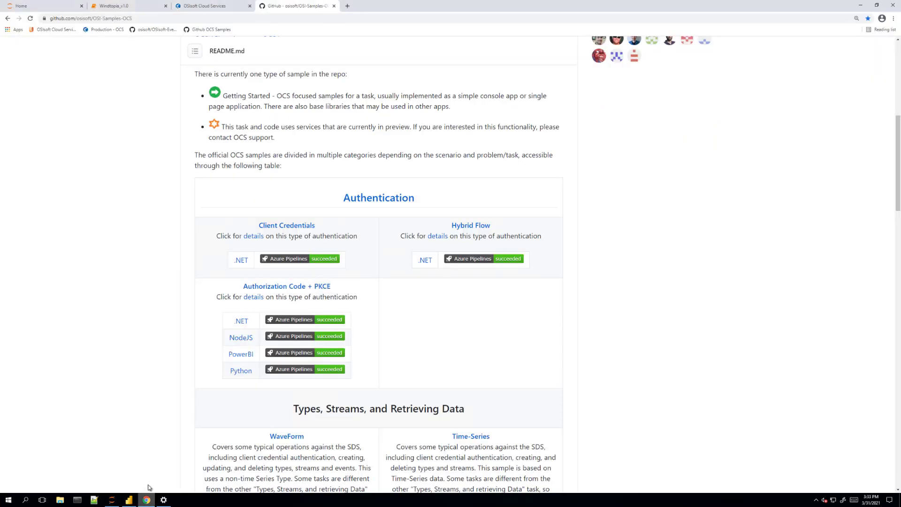
click(139, 6)
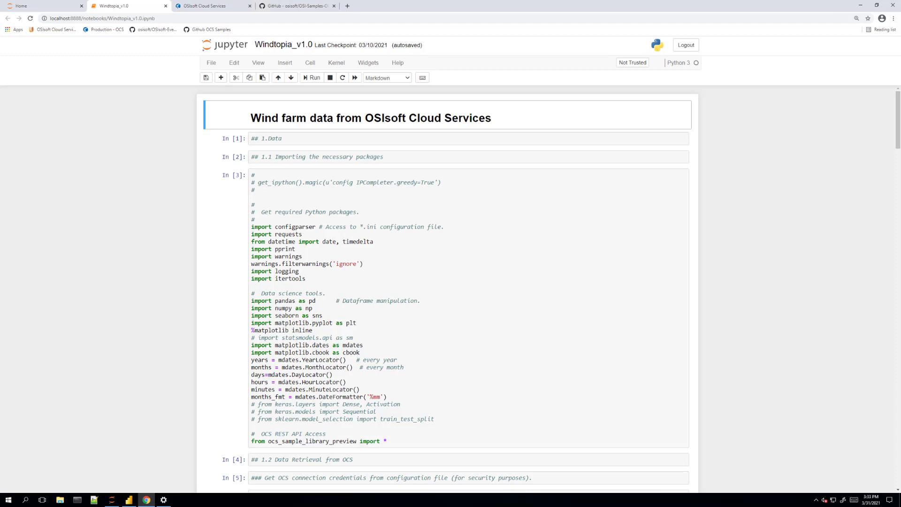
click(220, 275)
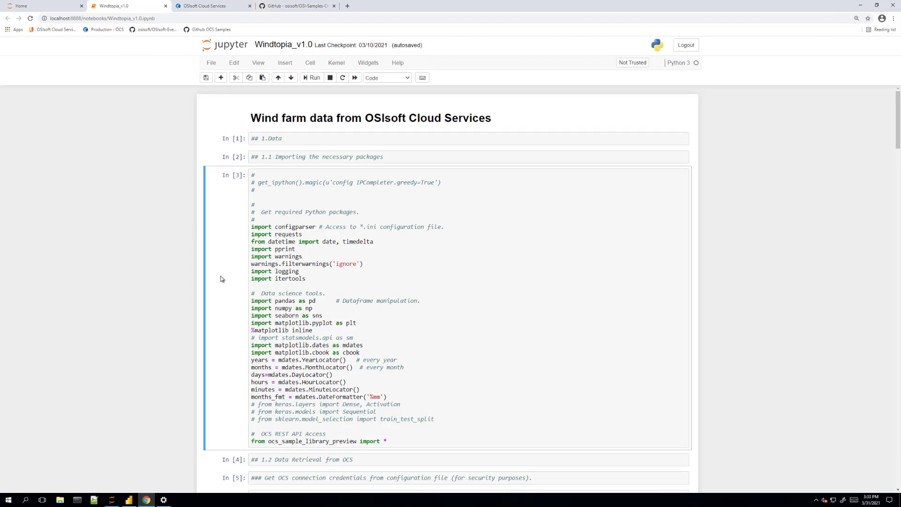
scroll(225, 286, down, 2)
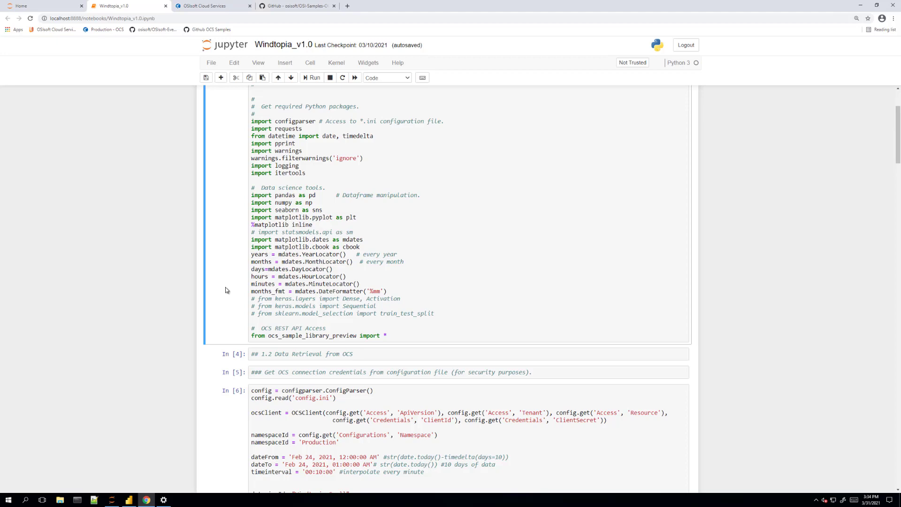
scroll(225, 290, down, 5)
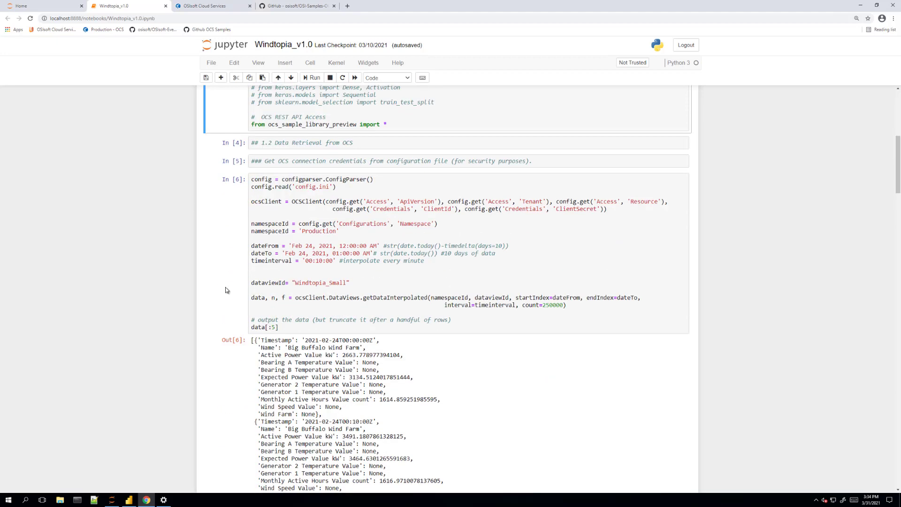
click(225, 289)
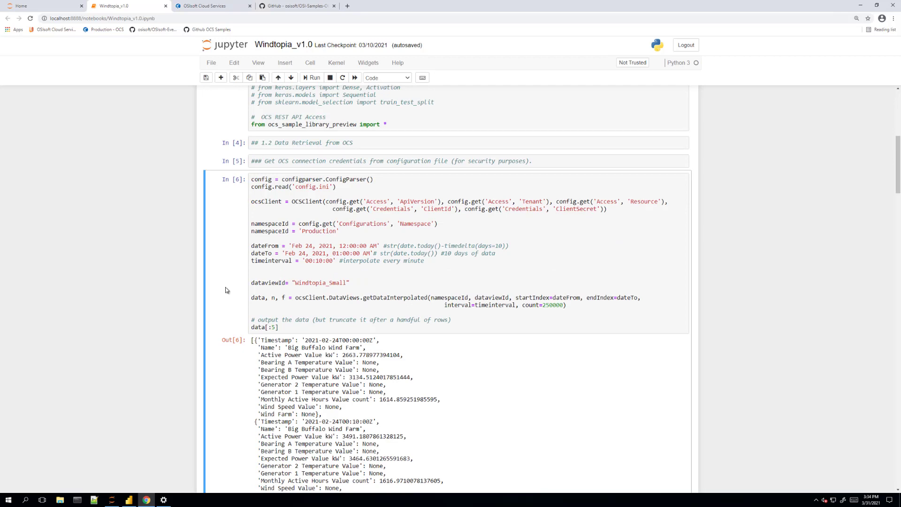
- Examine the retrieved data output, the Pandas DataFrame and the pivot table grouped by turbine in the notebook
scroll(226, 289, down, 2)
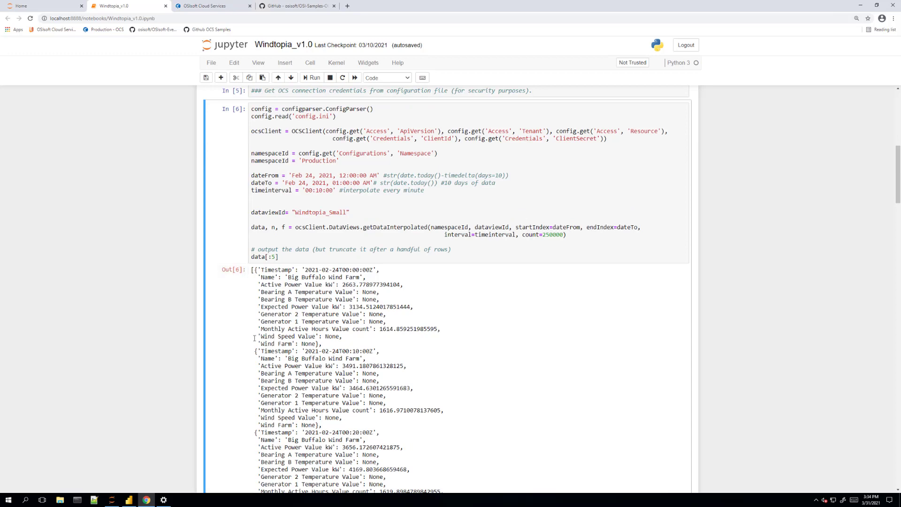
scroll(254, 338, down, 2)
scroll(254, 338, down, 8)
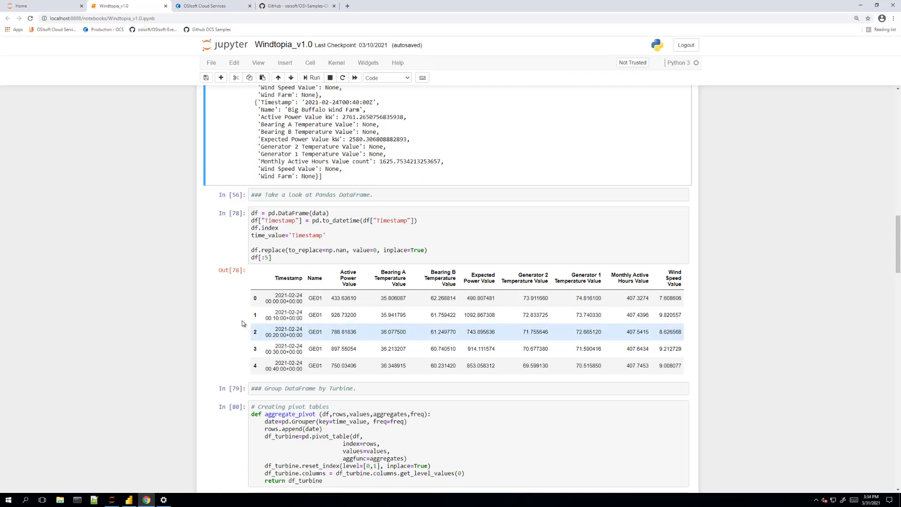
click(226, 316)
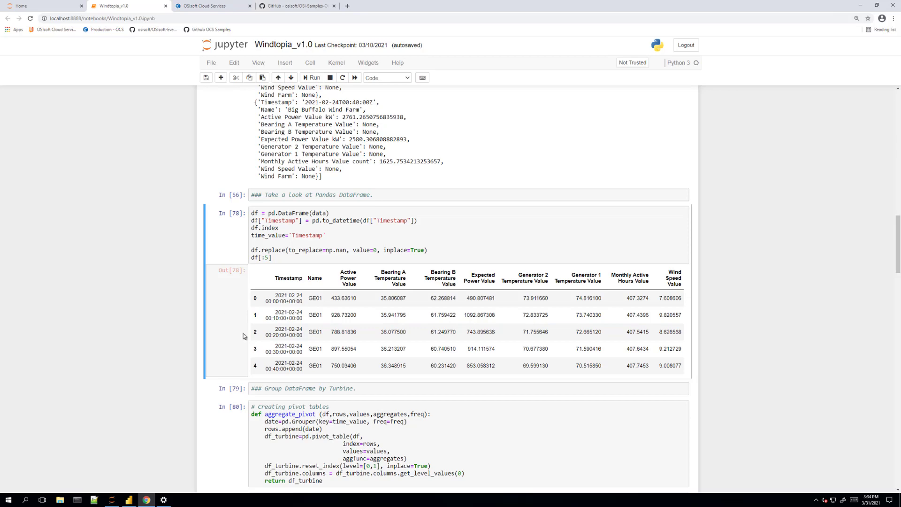
scroll(404, 434, down, 4)
scroll(398, 367, down, 3)
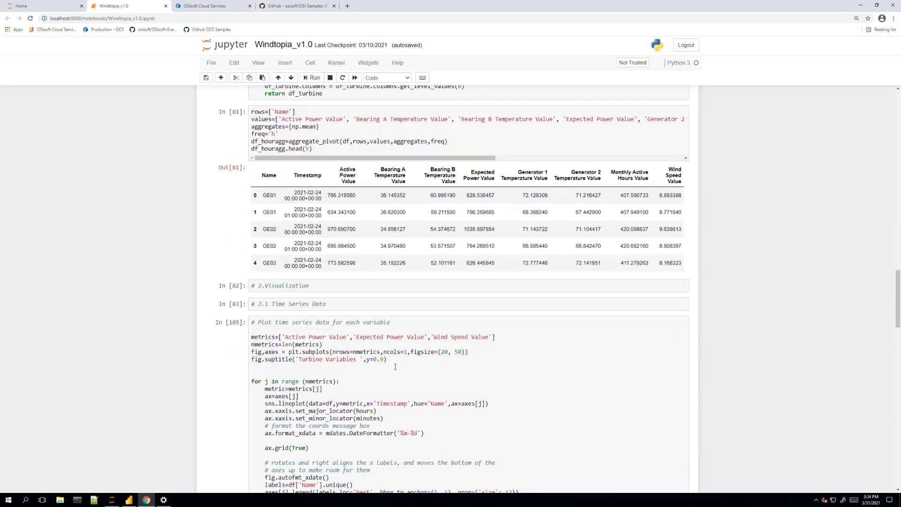
- Review the notebook's Visualization section, covering the time series plots and the heat map of variable correlation
scroll(305, 346, down, 2)
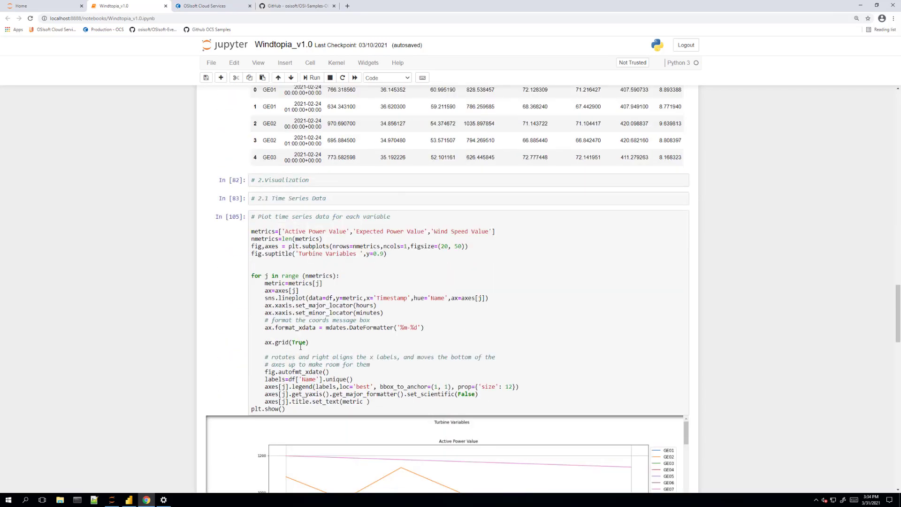
scroll(301, 345, down, 7)
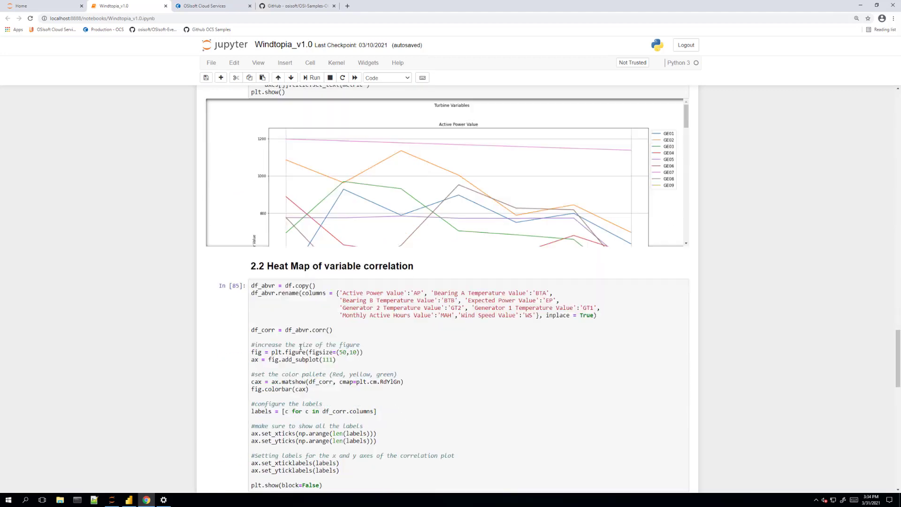
scroll(300, 346, down, 2)
scroll(300, 345, down, 2)
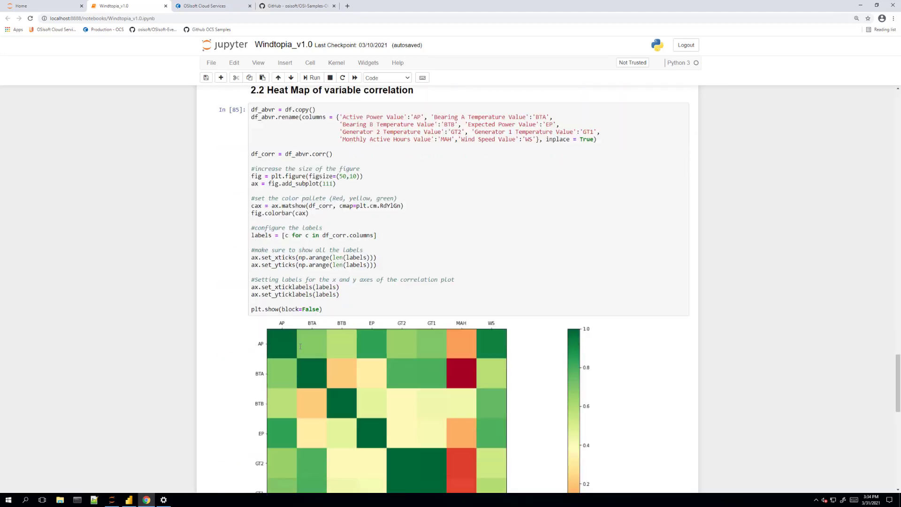
scroll(186, 326, down, 2)
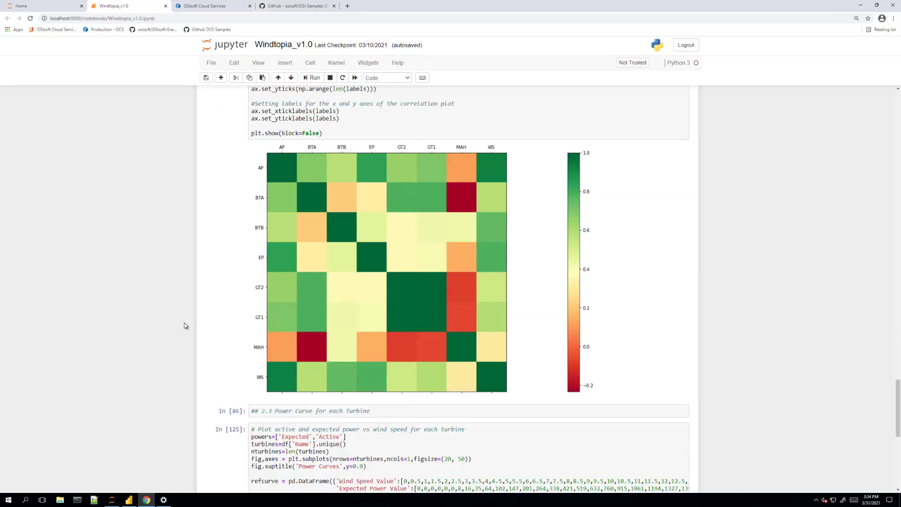